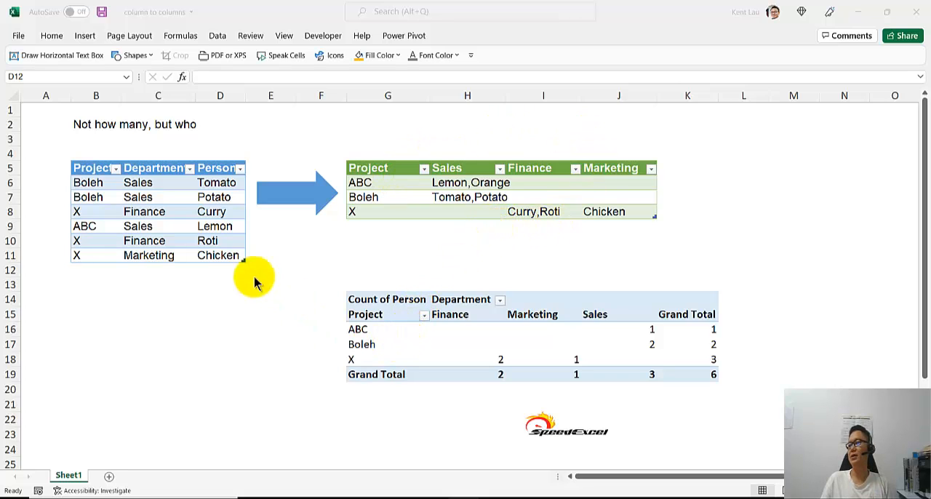
Review the table design settings of the source table listing projects, departments and persons.
left_click(169, 196)
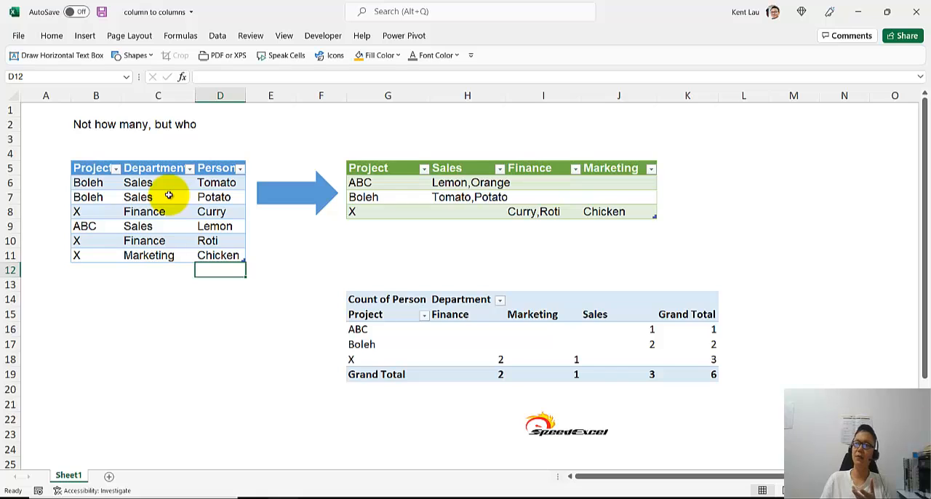
left_click(169, 195)
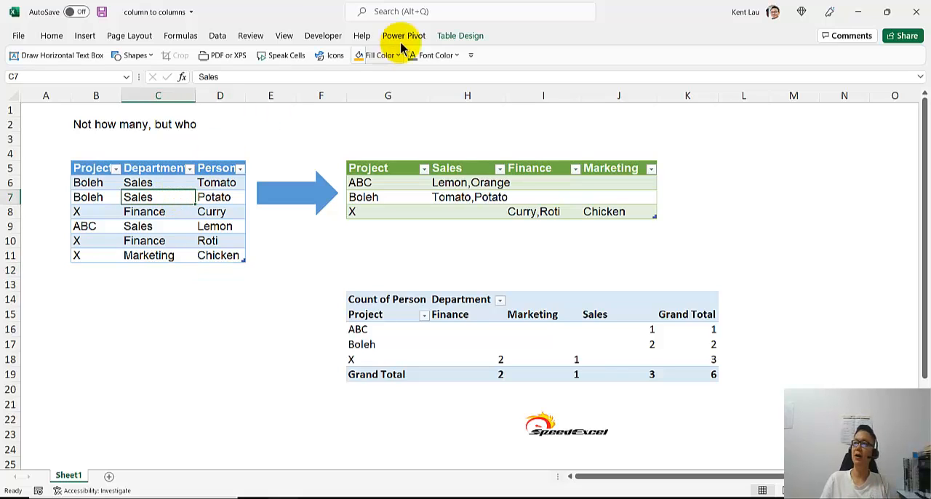
left_click(458, 36)
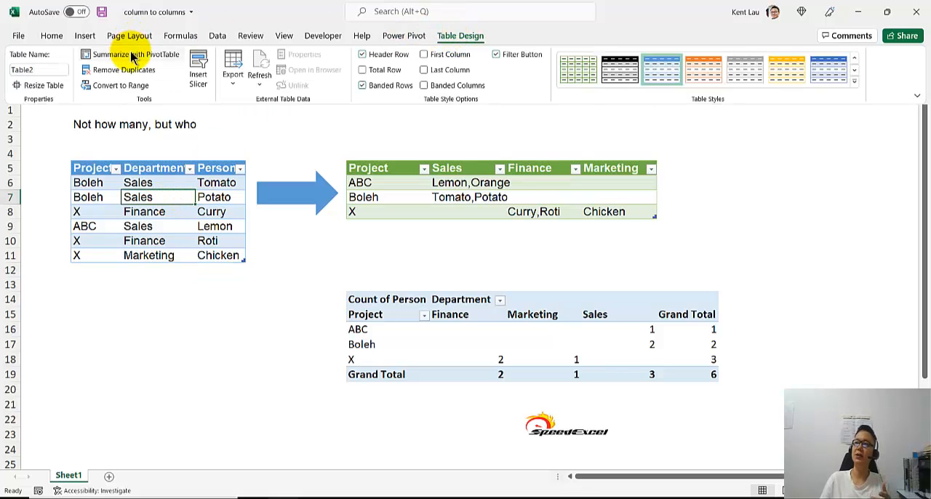
key("ctrl+F1")
Examine the pivot table's layout and the functions offered for summarizing its person values.
left_click(471, 332)
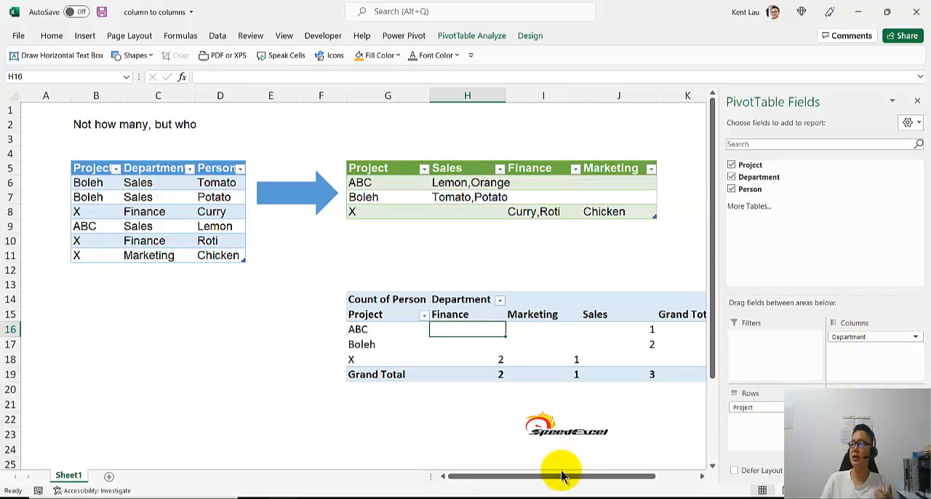
left_click_drag(561, 474, 587, 475)
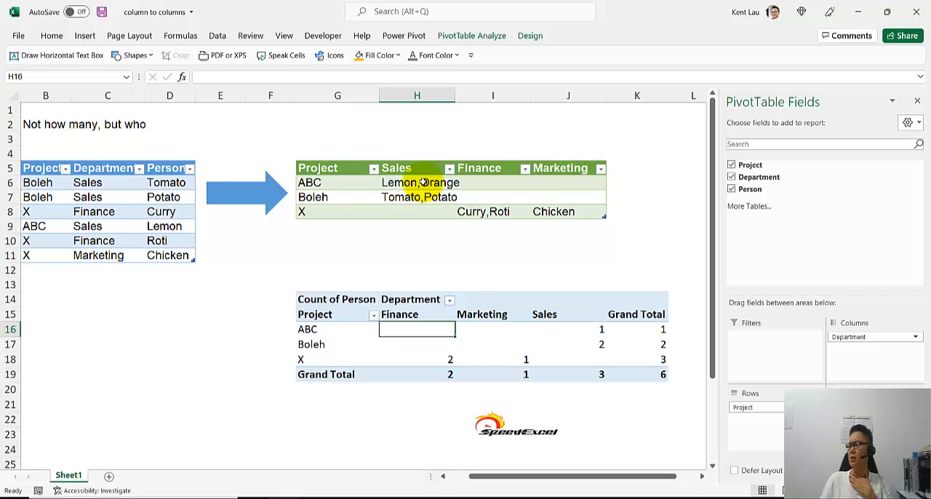
right_click(580, 331)
key("Escape")
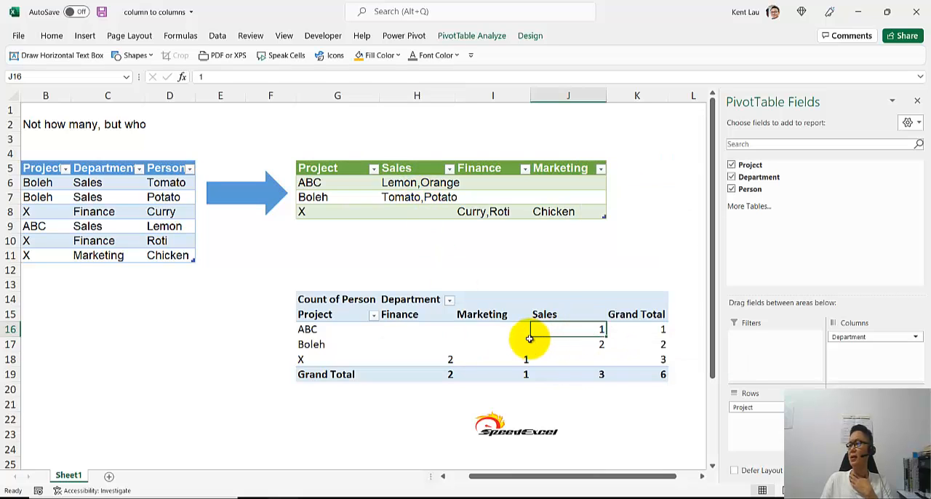
right_click(567, 331)
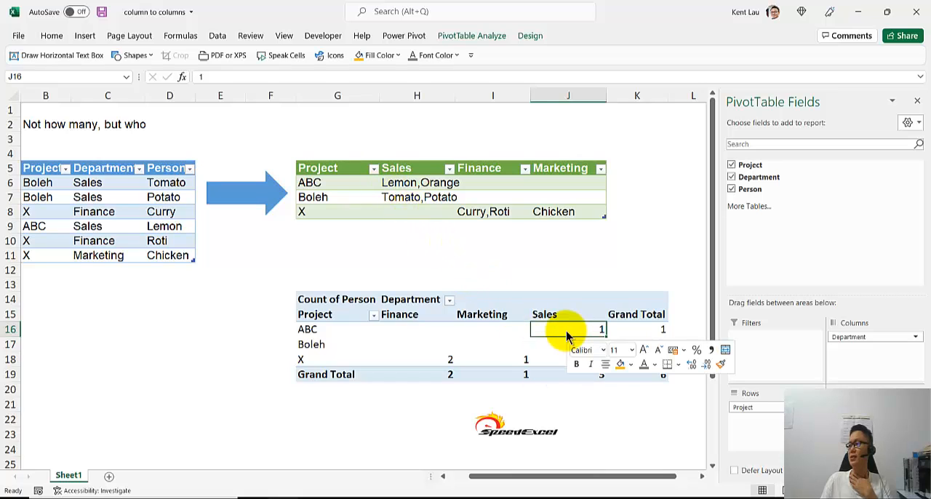
mouse_move(604, 241)
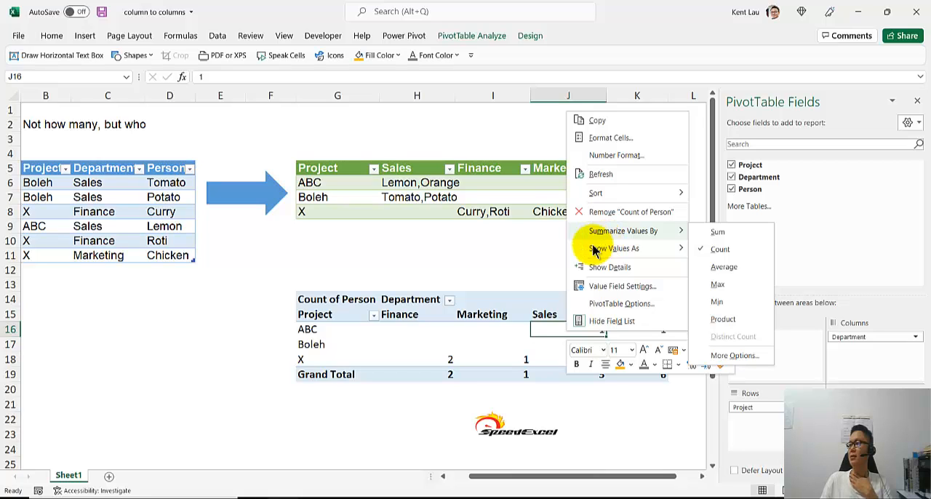
key("Escape")
key("Escape")
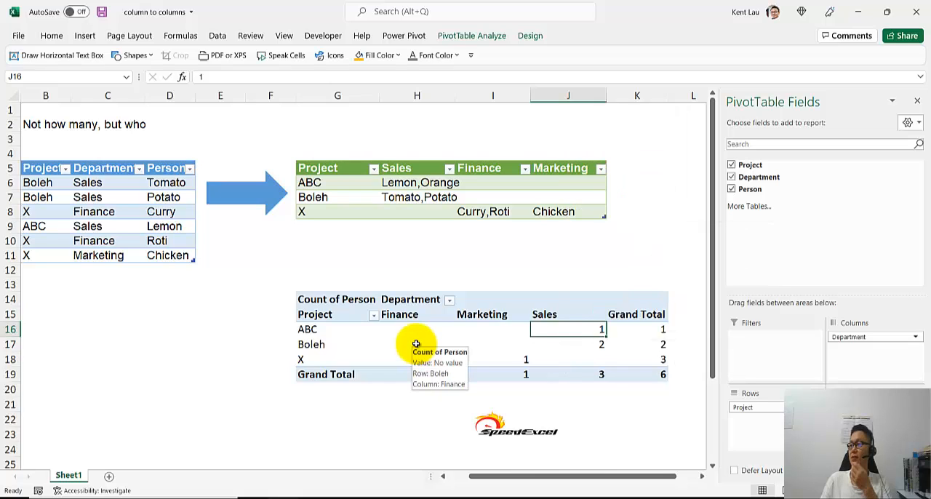
Refresh the pivot table and the green results table that lists persons per project and department.
left_click(345, 343)
right_click(346, 344)
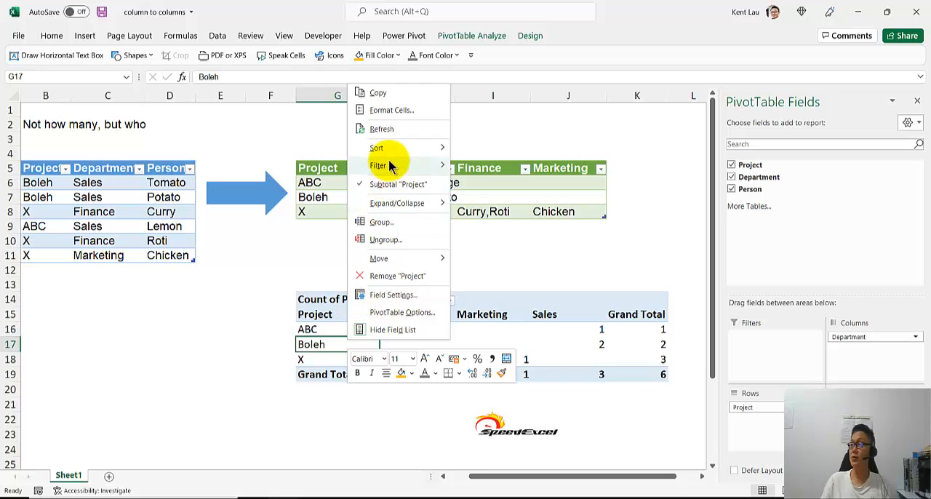
left_click(393, 130)
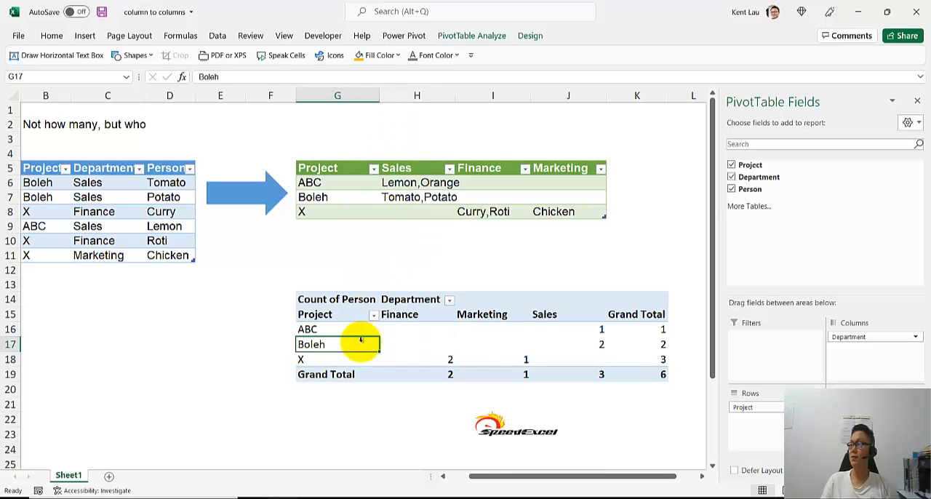
left_click(406, 360)
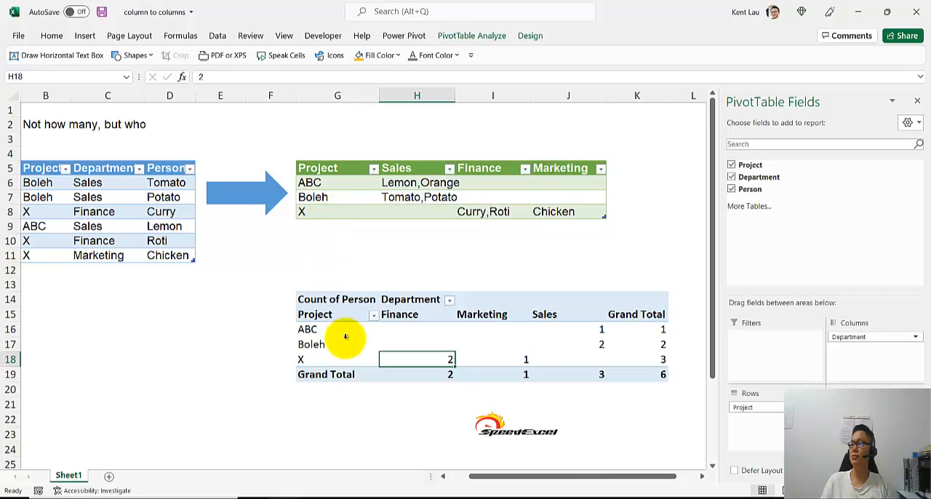
left_click_drag(533, 477, 503, 482)
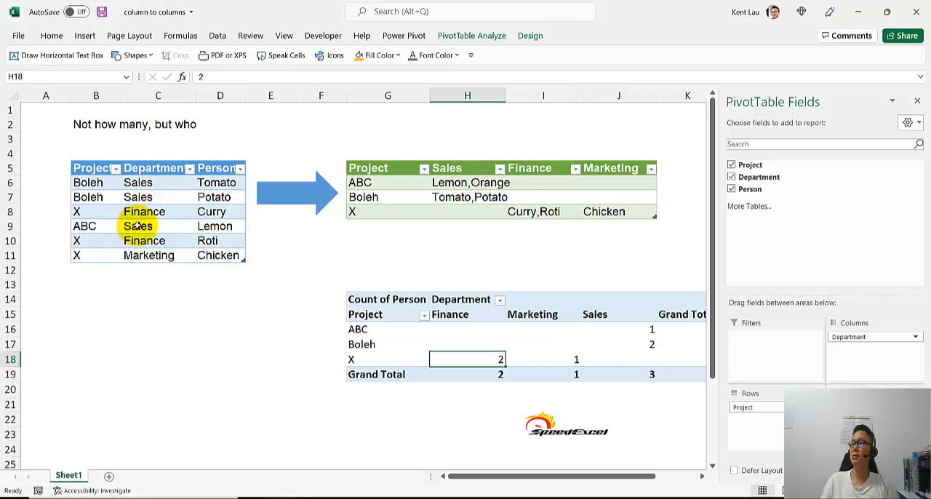
right_click(463, 197)
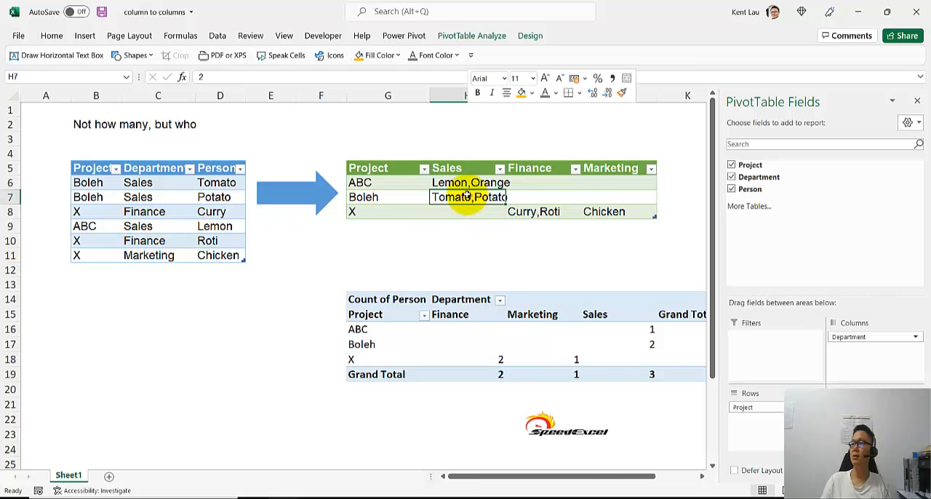
left_click(500, 234)
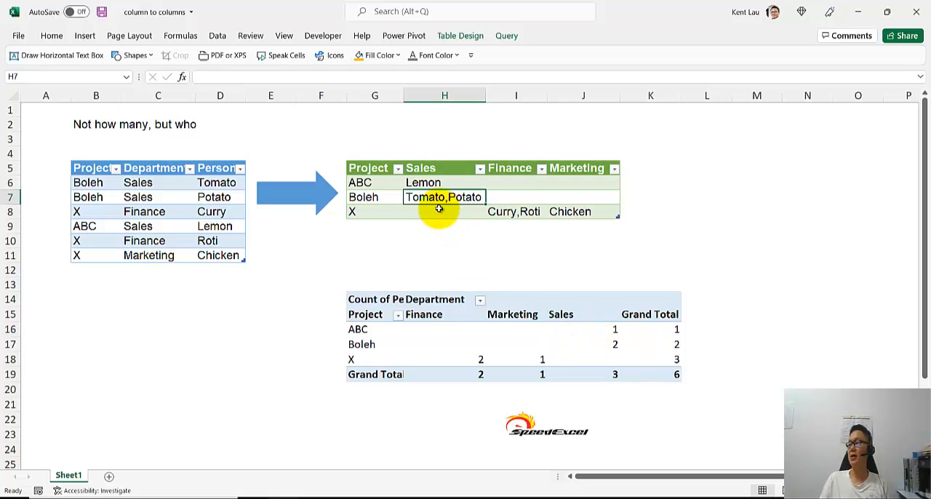
Compare the pivot table's counts with the source table and check its value options for a way to show names.
left_click(580, 345)
mouse_move(579, 345)
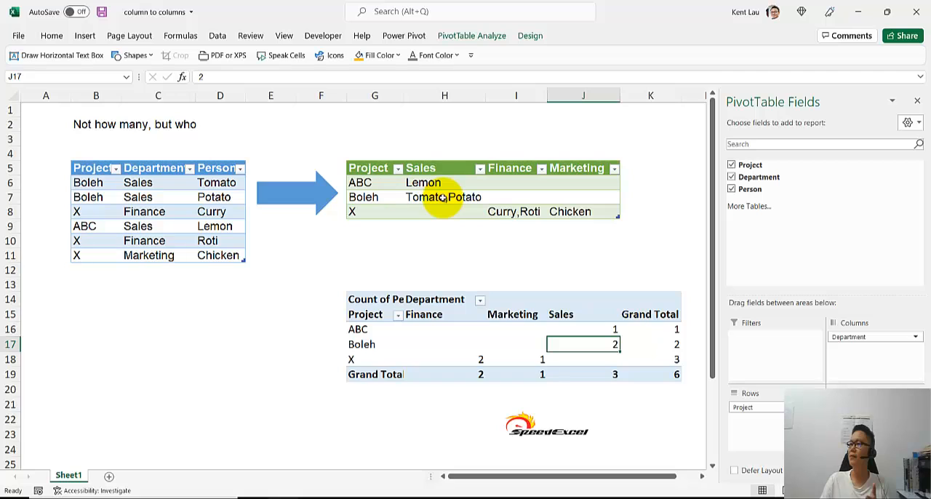
left_click(151, 212)
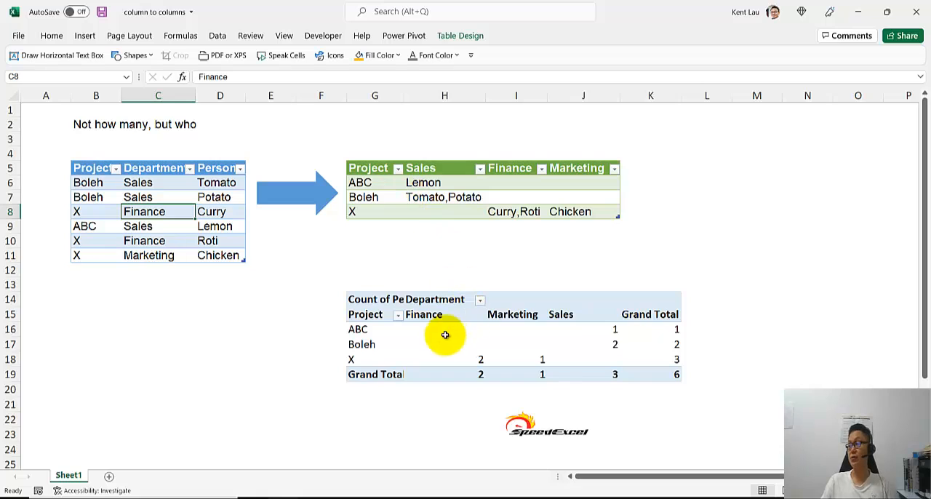
right_click(513, 331)
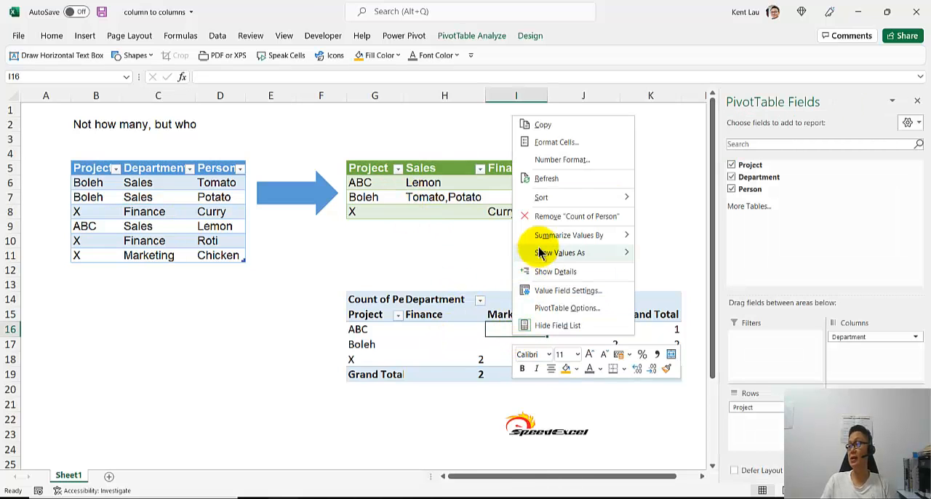
mouse_move(538, 235)
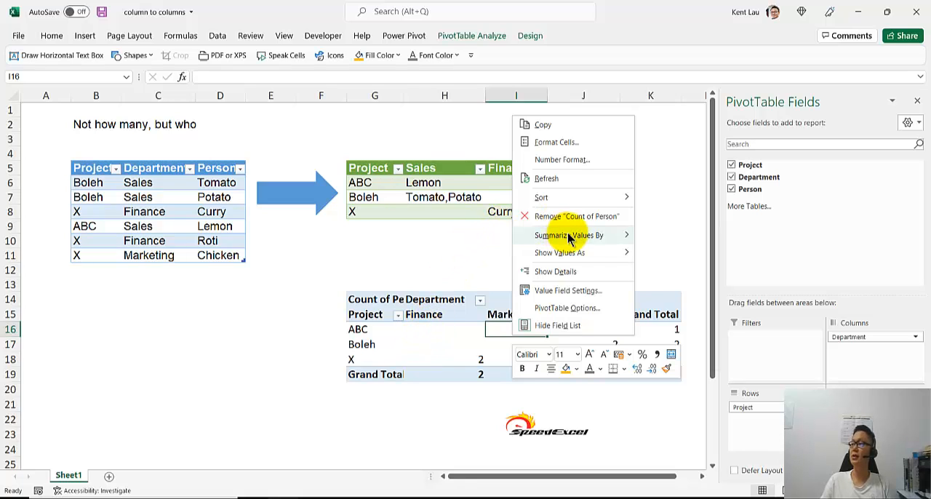
mouse_move(568, 235)
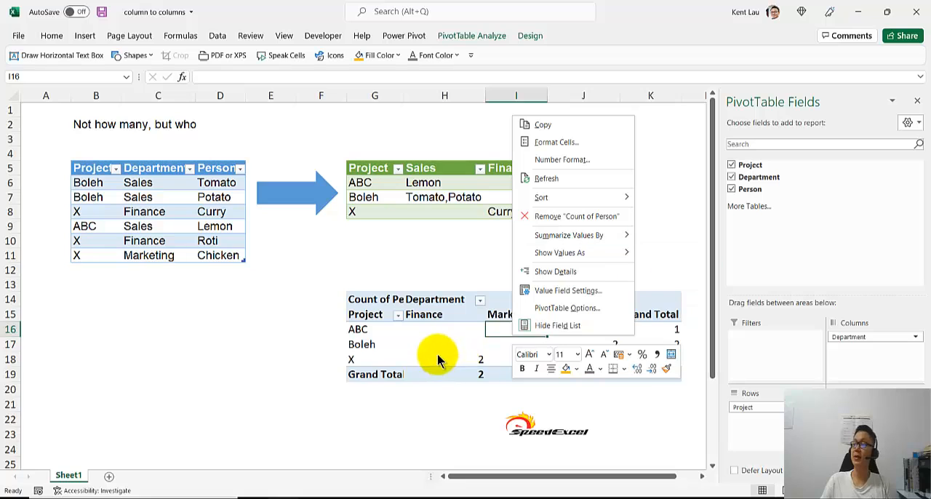
key("Escape")
Load the source table with Project, Department and Person into the Power Query Editor.
left_click(177, 211)
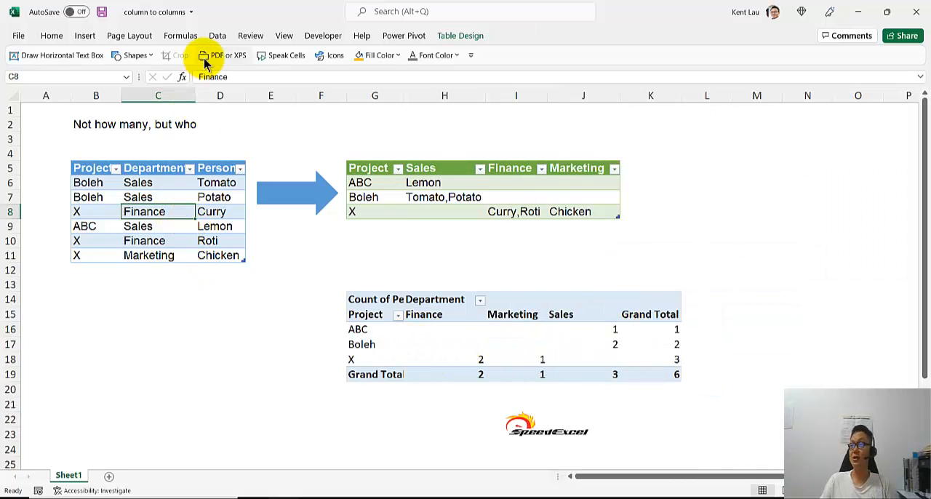
left_click(218, 36)
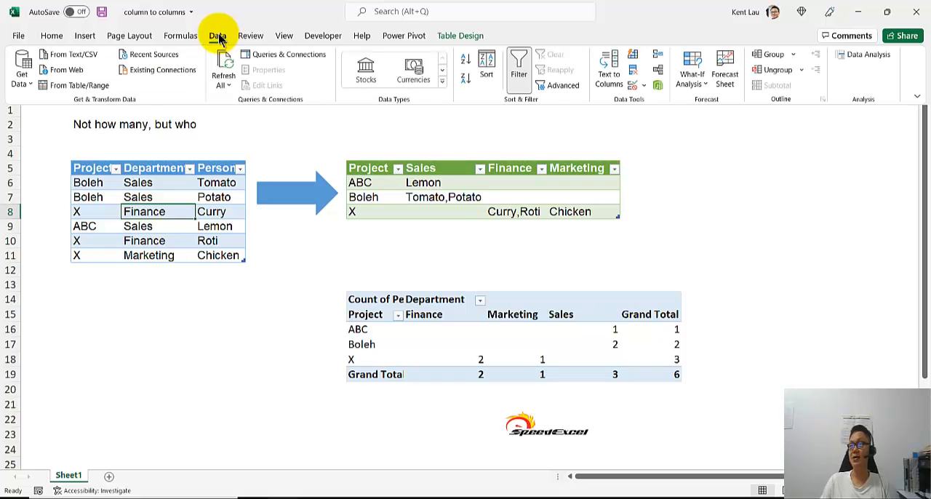
left_click(80, 87)
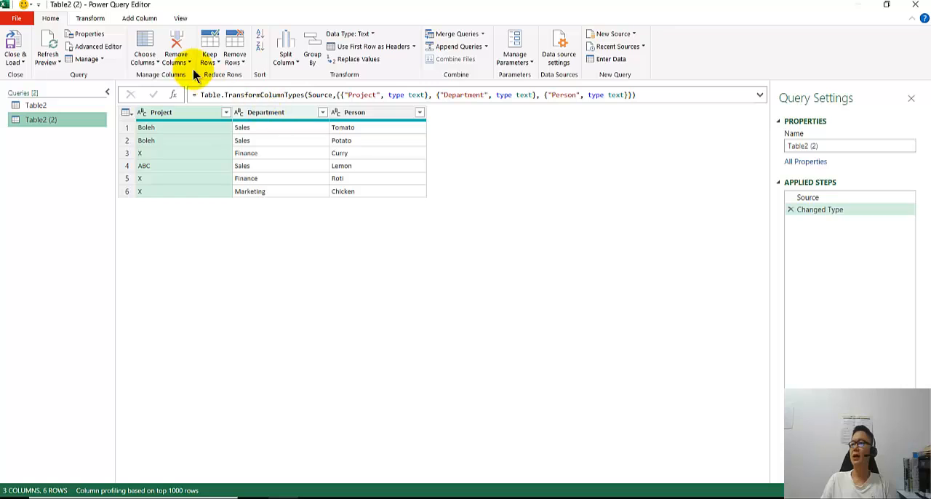
Group the rows by Project and Department using the All Rows operation, with the new column named All.
left_click(320, 42)
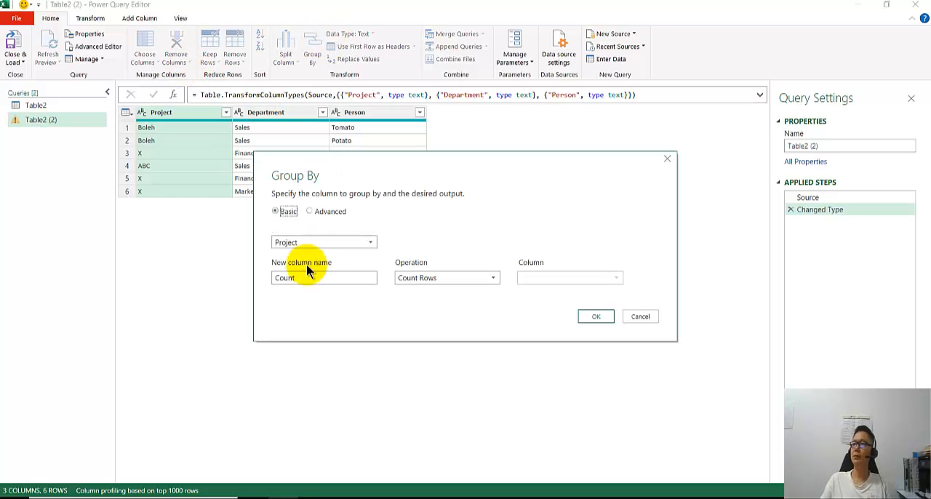
left_click(328, 212)
left_click(306, 265)
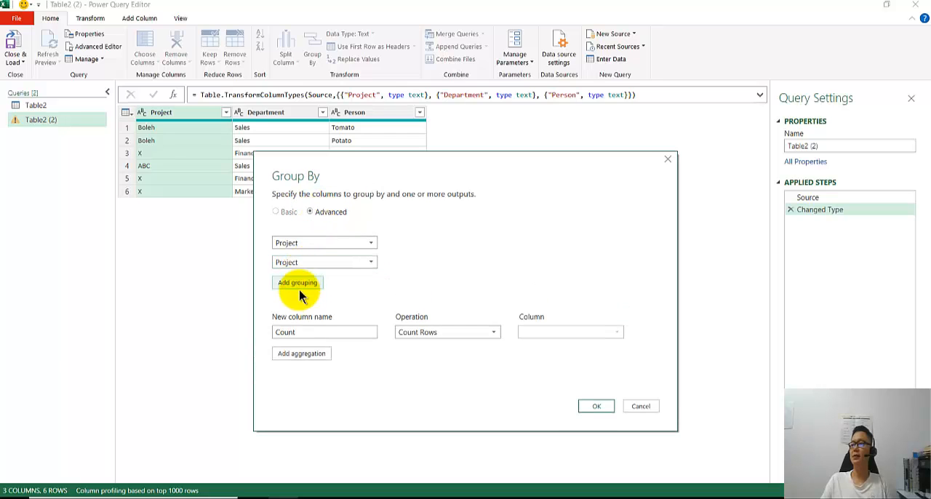
left_click(313, 262)
left_click(304, 291)
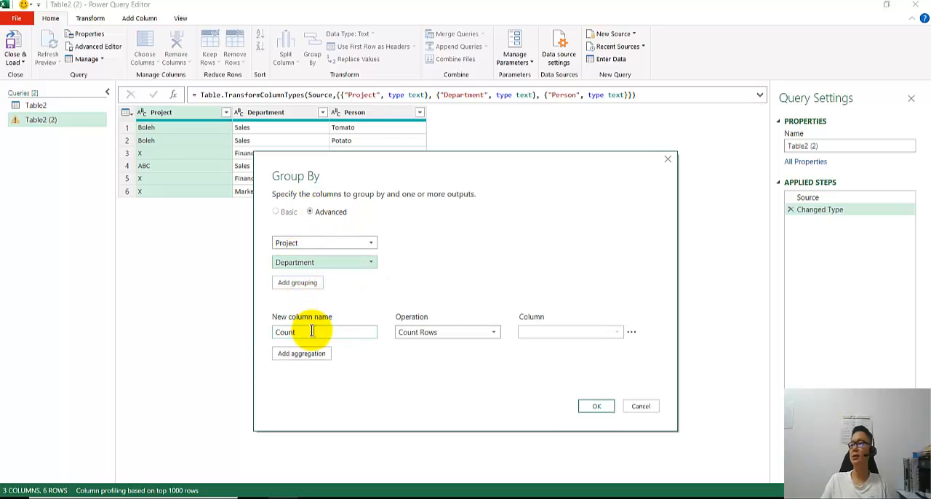
left_click(451, 333)
left_click(436, 429)
double_click(284, 332)
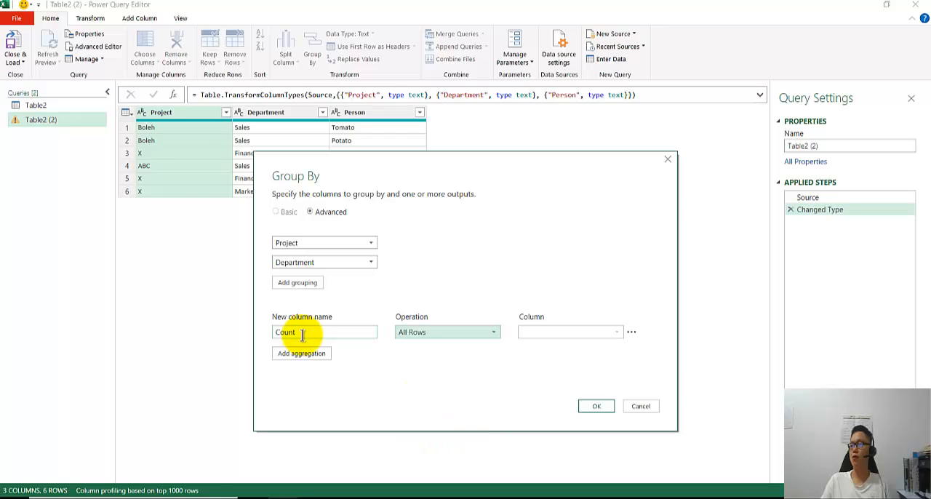
type("All")
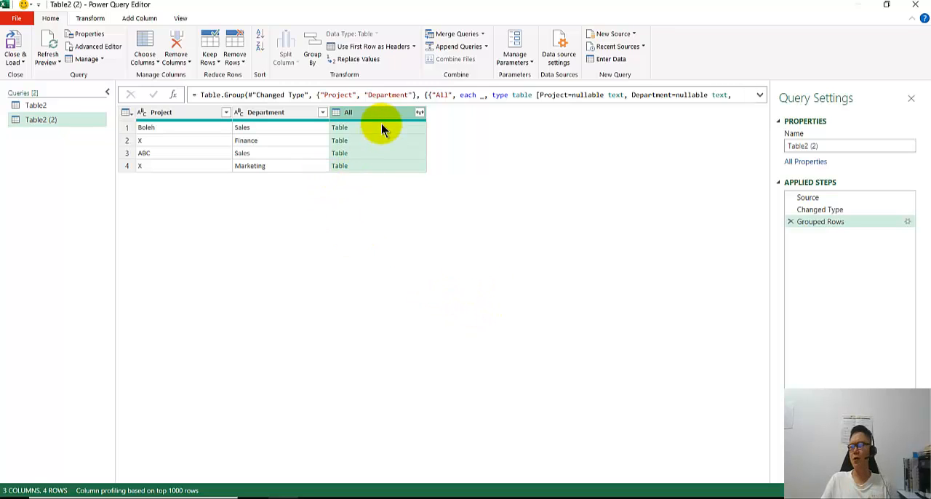
Preview the nested table of the Boleh Sales group and sort the grouped rows by Project in ascending order.
left_click(381, 126)
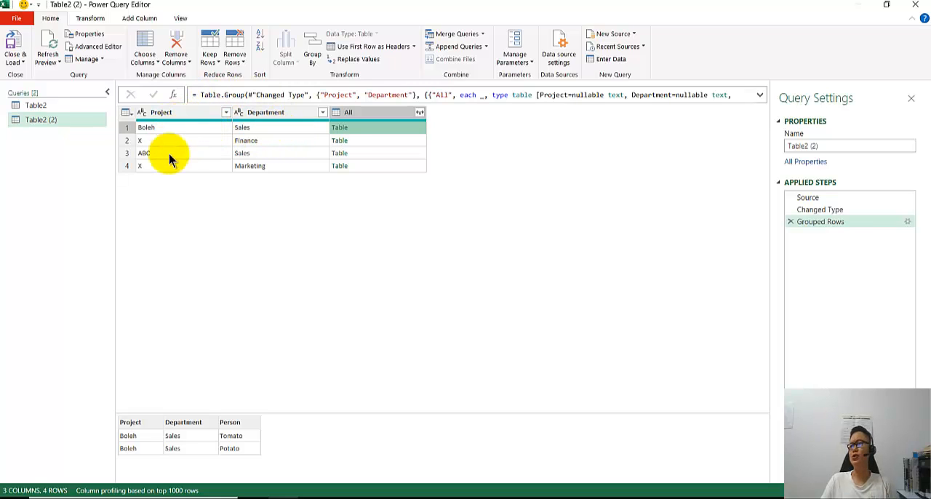
left_click(227, 113)
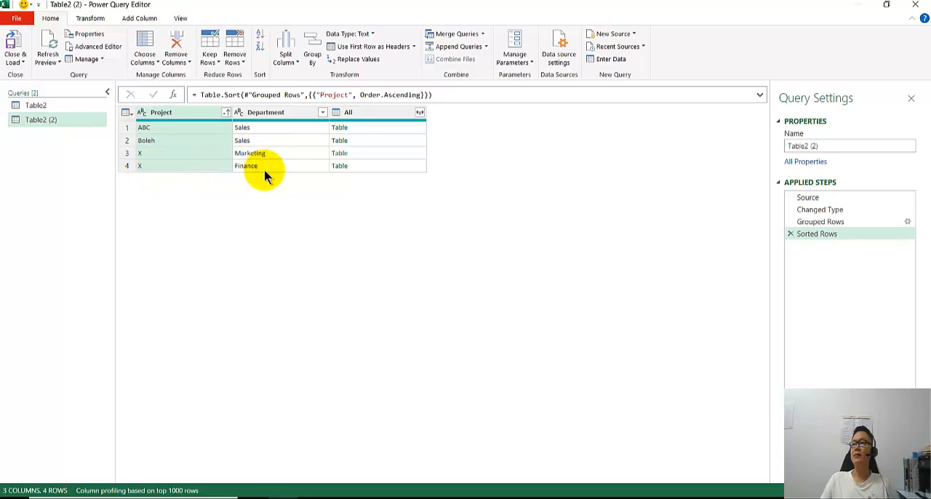
Preview the nested tables of project X's Marketing and Finance groups and enlarge the preview area.
left_click(372, 155)
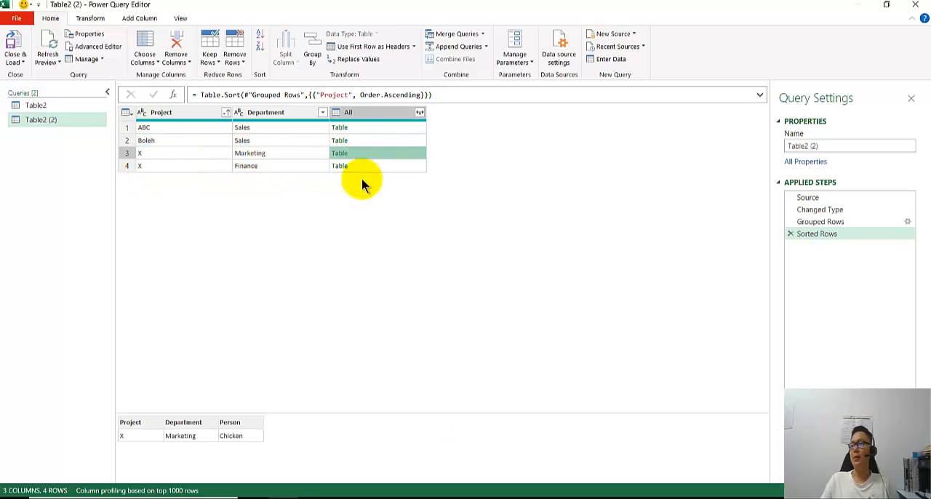
left_click(406, 167)
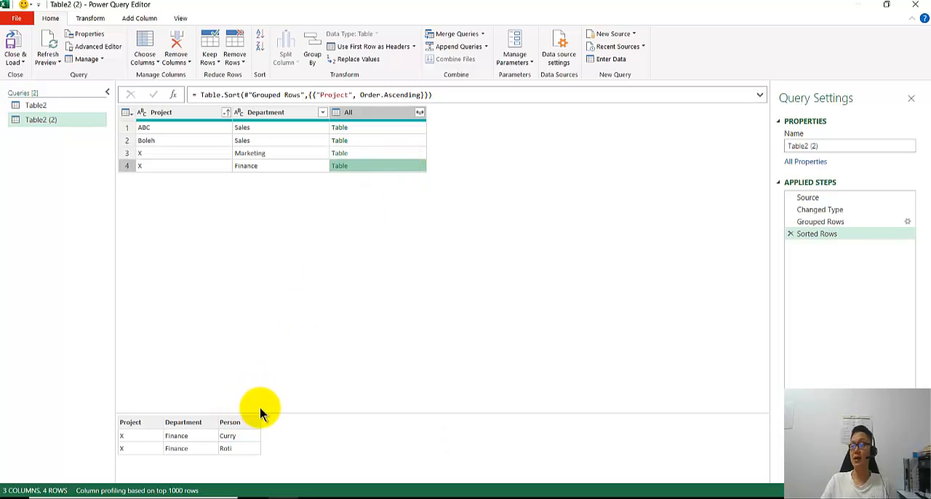
left_click_drag(266, 412, 270, 195)
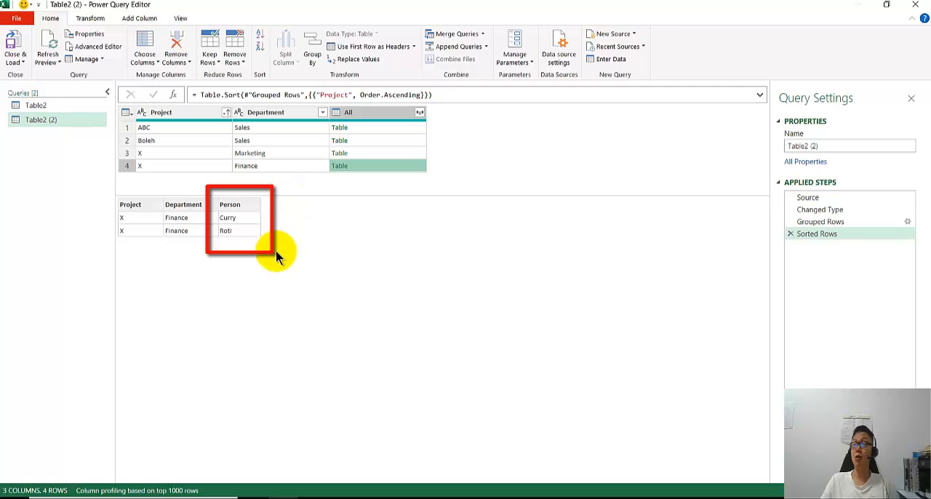
Start a custom column whose formula begins with the Table.Column function.
left_click(139, 18)
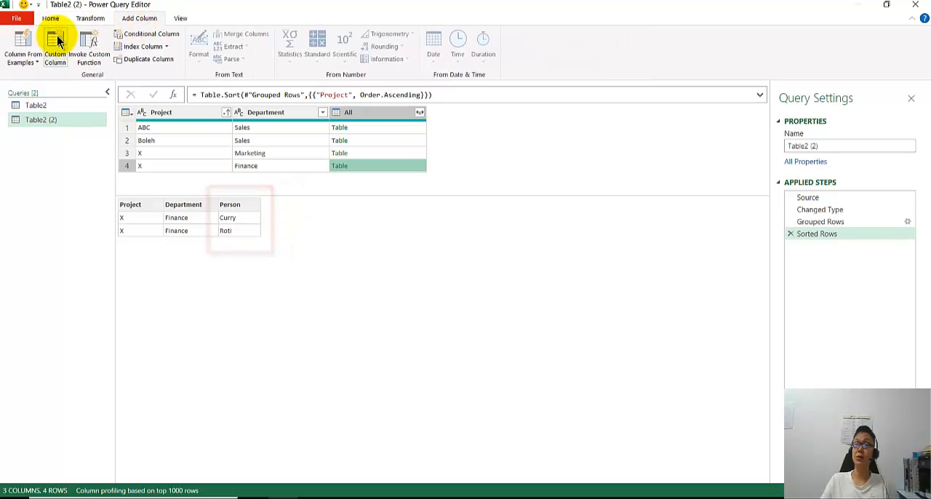
left_click(56, 42)
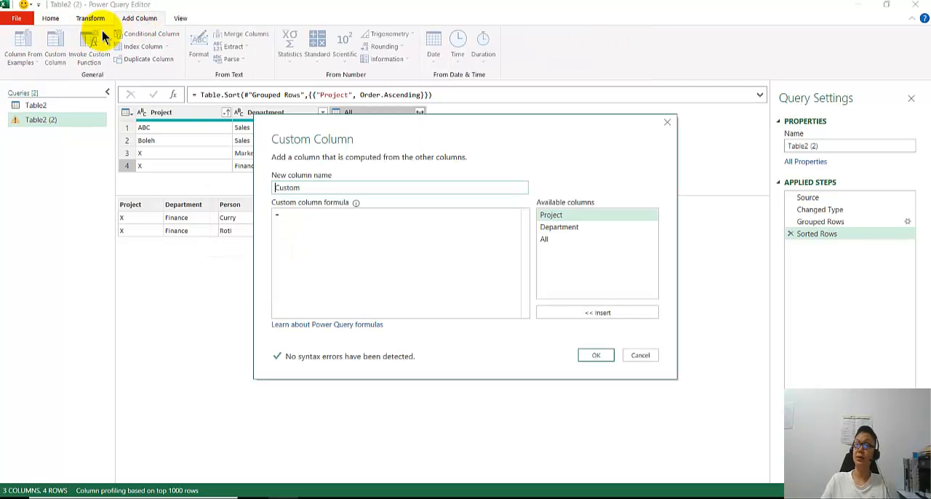
left_click(305, 218)
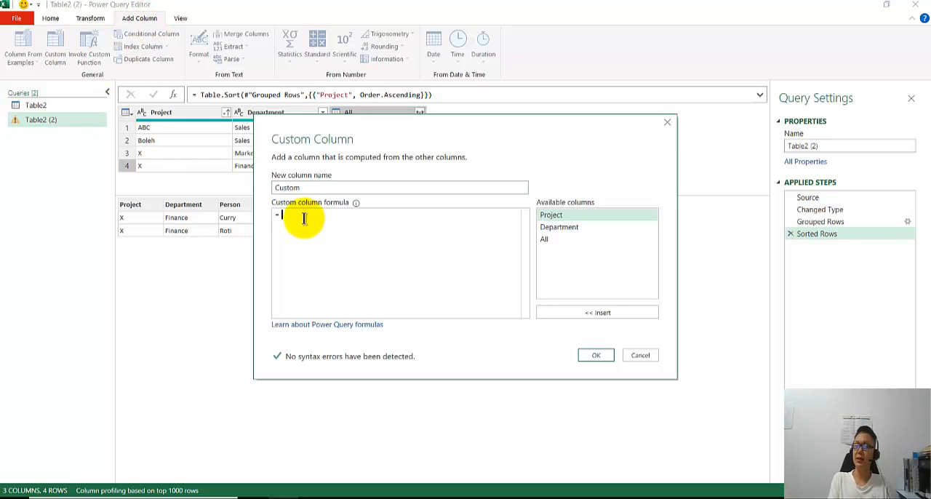
type("Col")
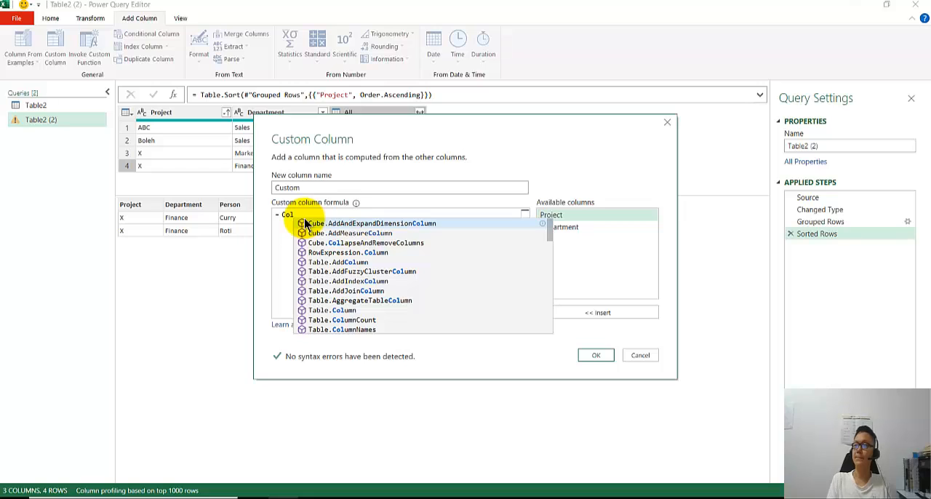
left_click(346, 310)
type("(")
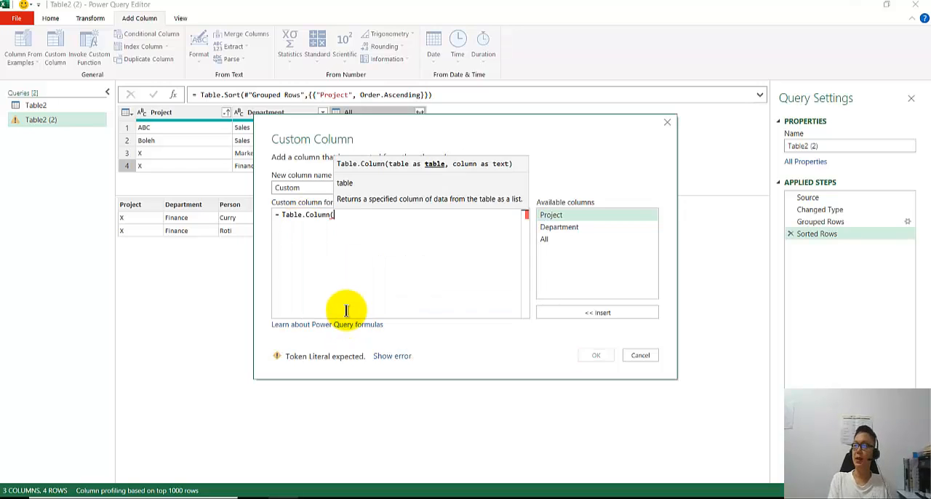
Complete the custom column formula as Table.Column([All],"Person") and add the column.
left_click_drag(348, 100, 330, 175)
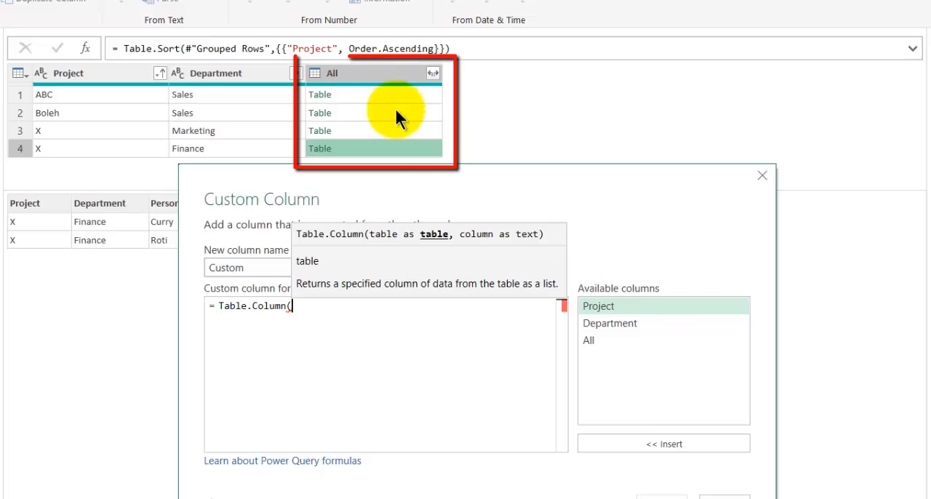
double_click(658, 336)
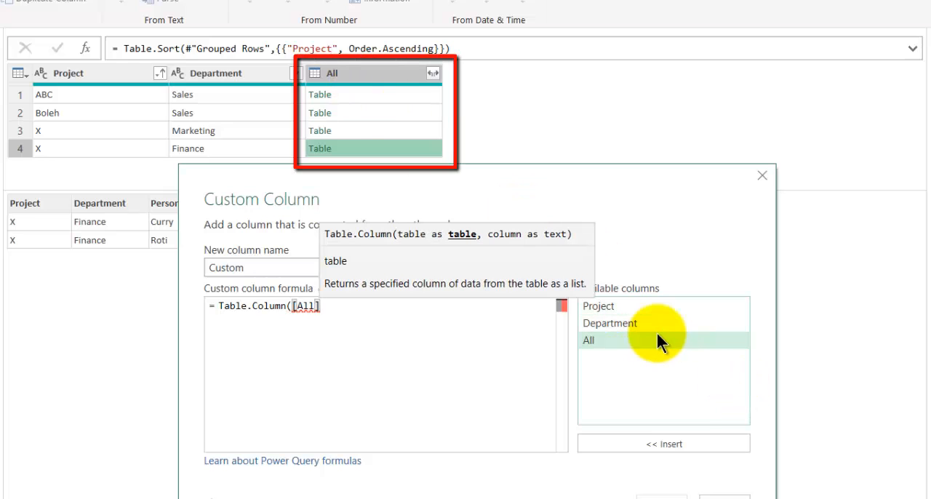
type(",\"")
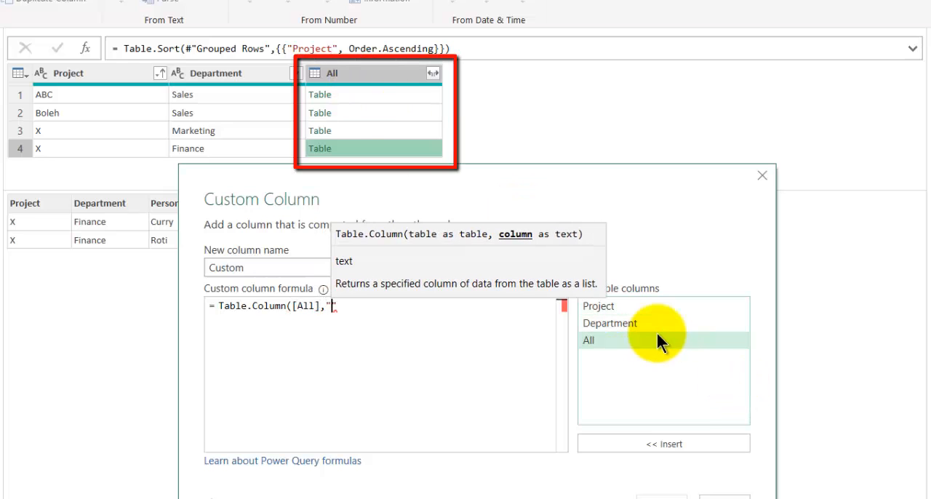
left_click_drag(399, 172, 350, 282)
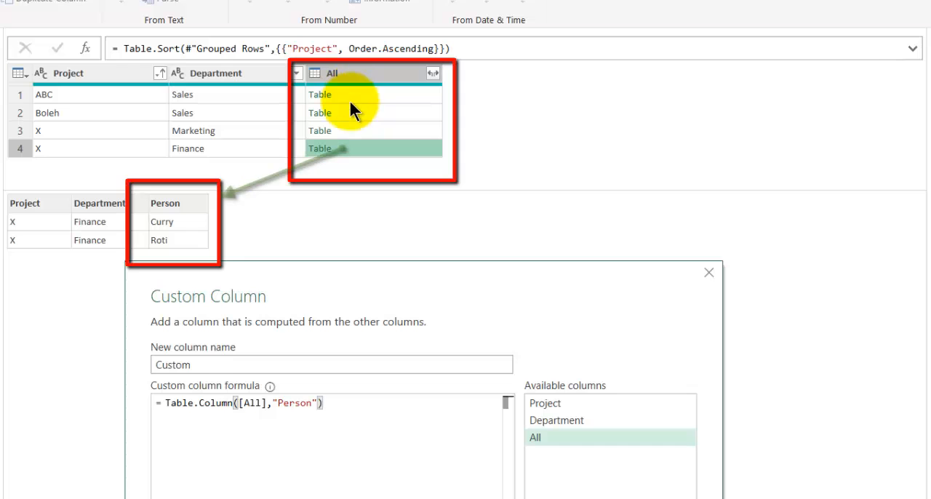
left_click_drag(345, 271, 432, 190)
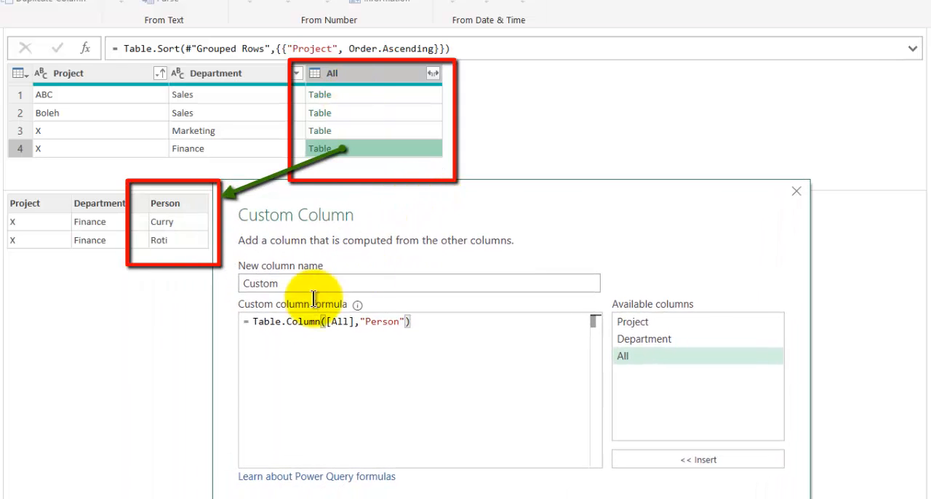
left_click(684, 498)
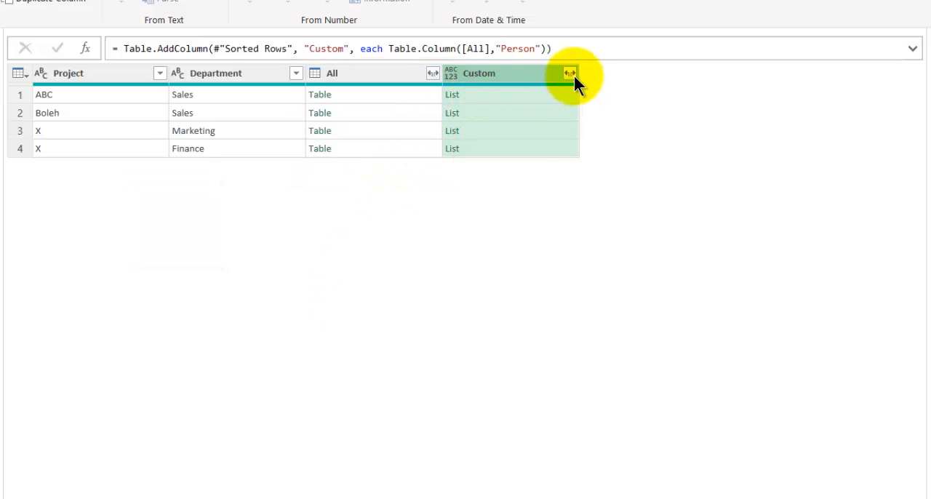
Remove the All column from the table.
left_click(397, 72)
right_click(398, 72)
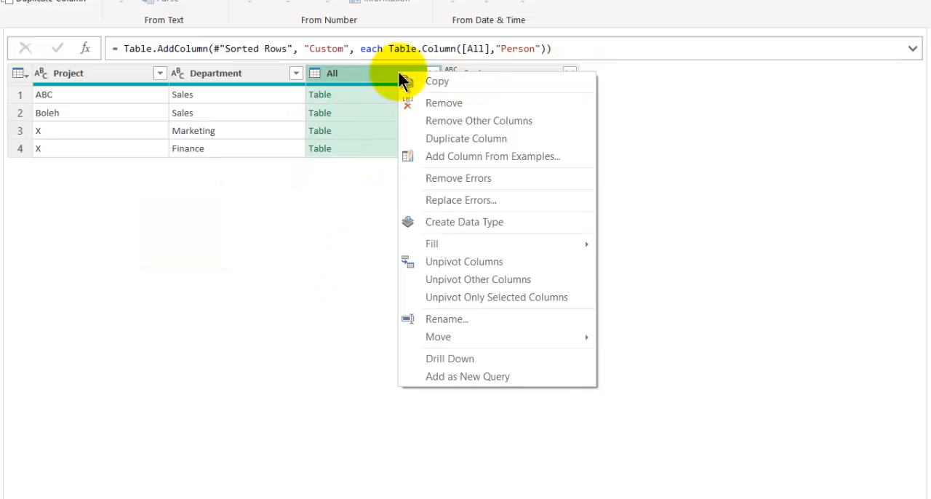
left_click(446, 103)
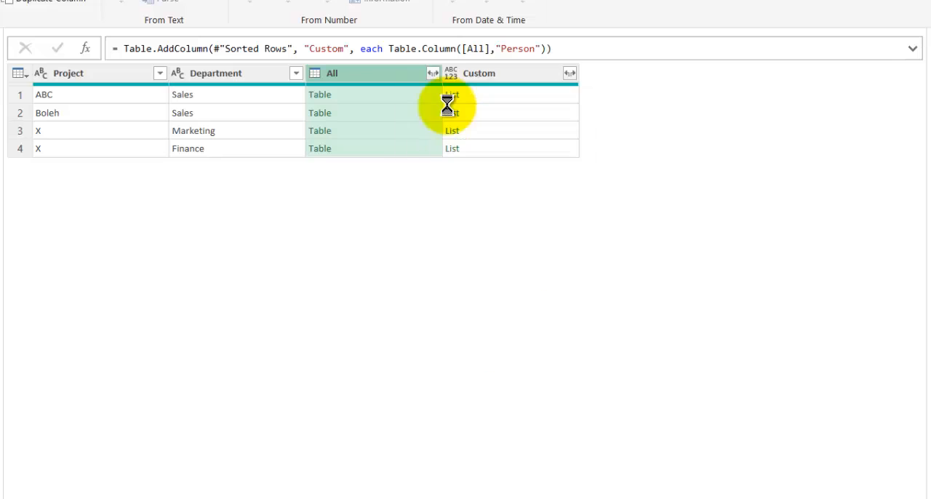
Extract the list values of the Custom column with a comma as delimiter and inspect the first two resulting cells.
left_click(434, 73)
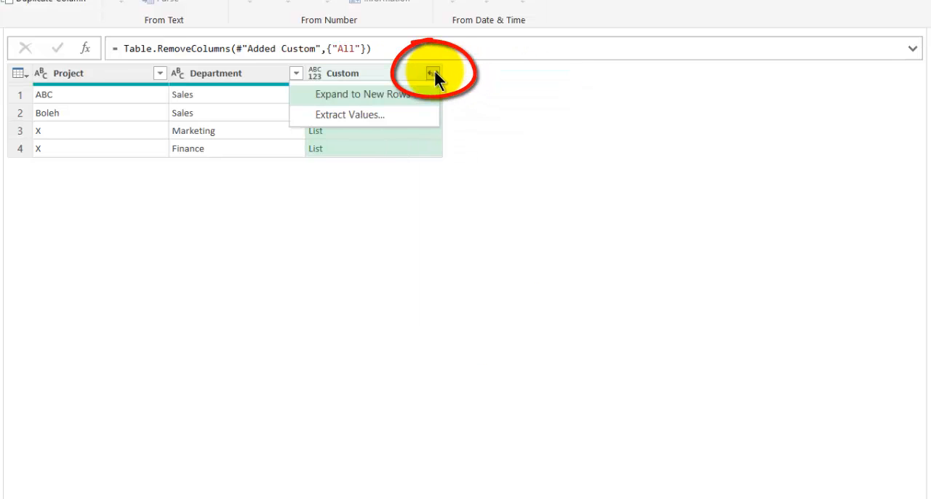
left_click(395, 112)
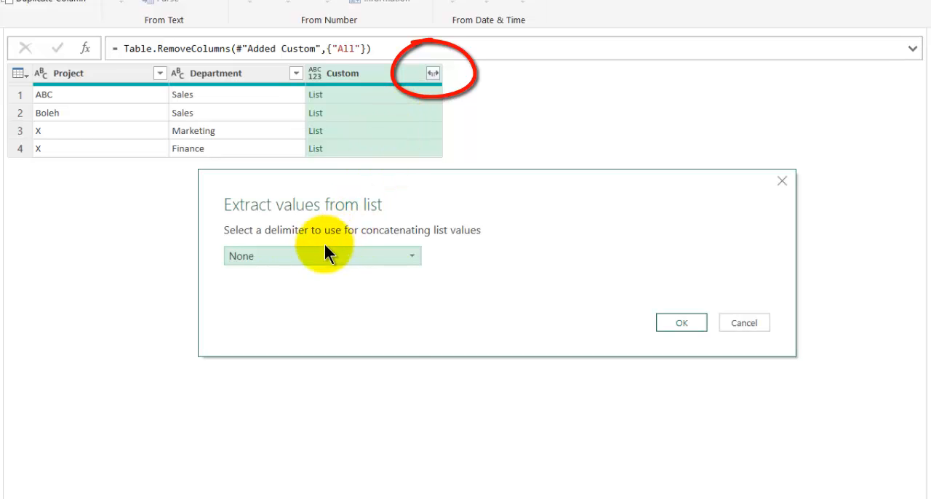
left_click(368, 254)
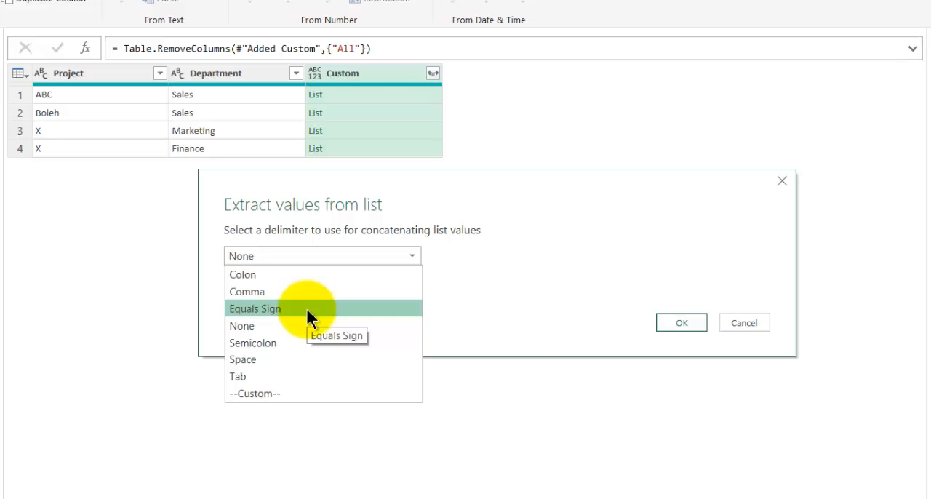
left_click(438, 180)
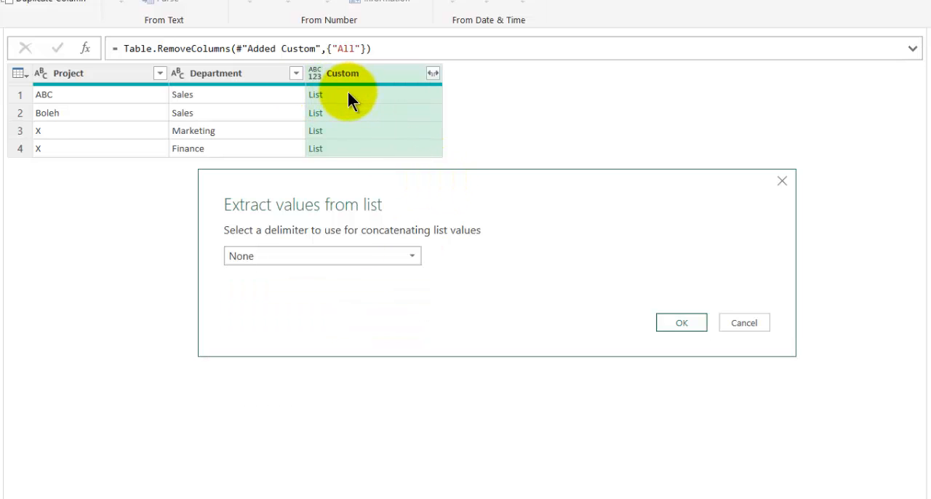
left_click(329, 256)
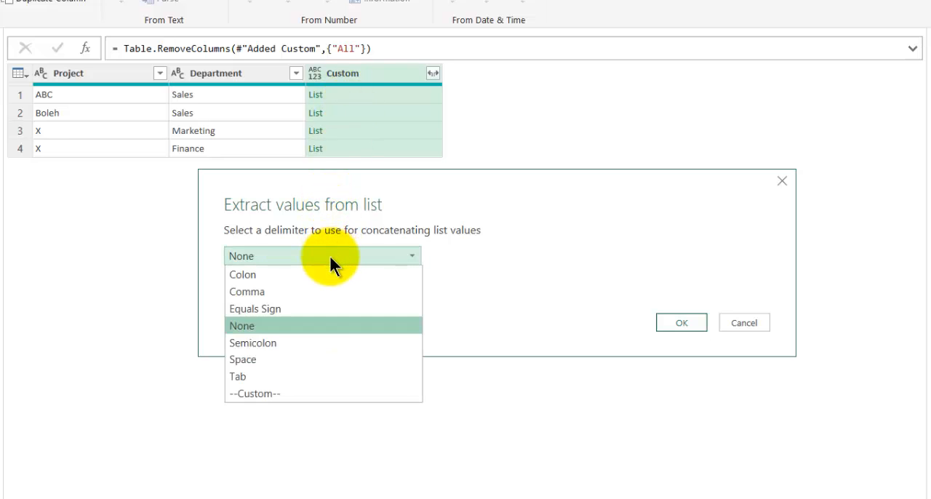
left_click(319, 291)
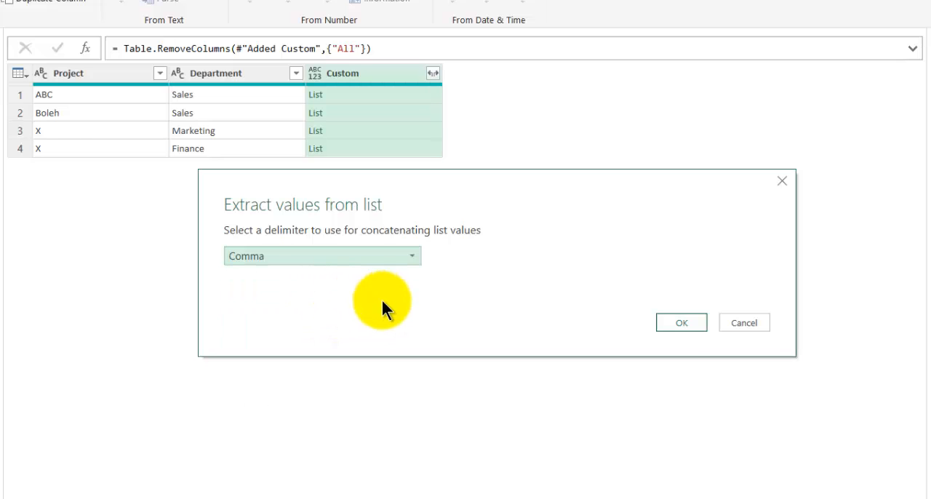
left_click(683, 322)
left_click(364, 93)
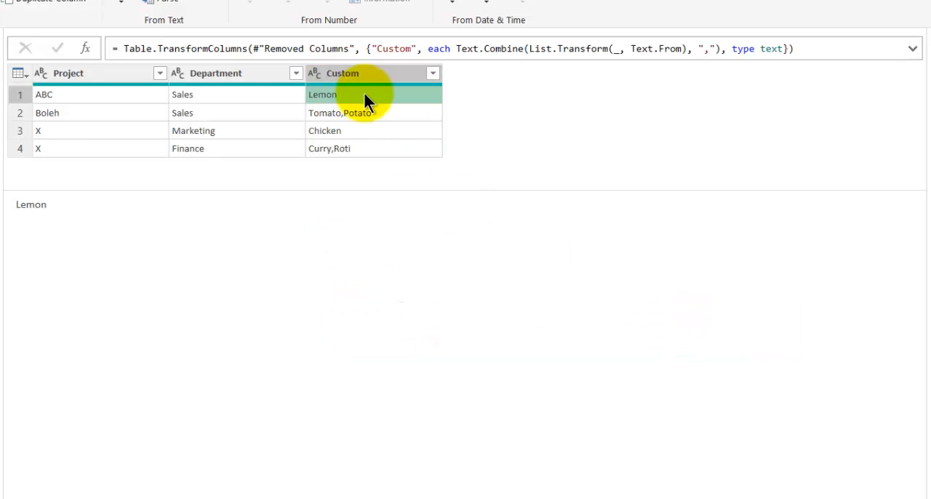
left_click(607, 192)
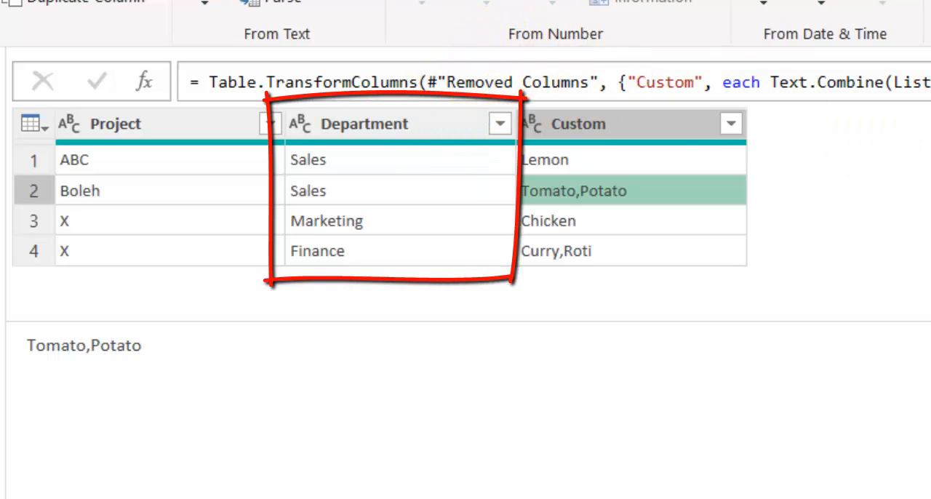
Set up a pivot of the Department column with Custom as the values column.
left_click(356, 128)
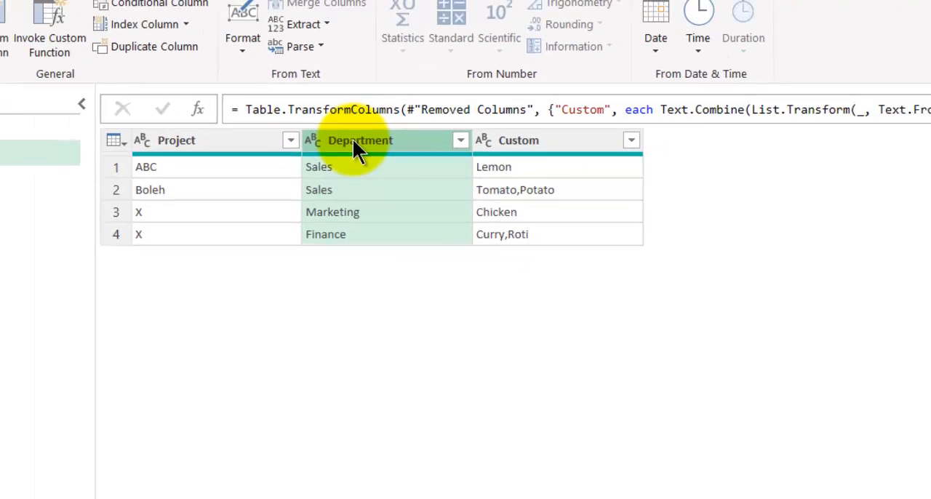
left_click(135, 28)
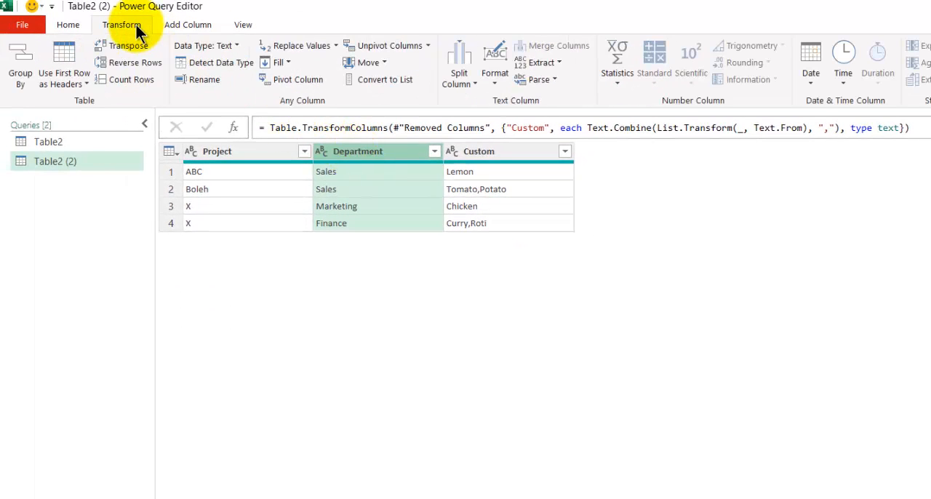
left_click(300, 81)
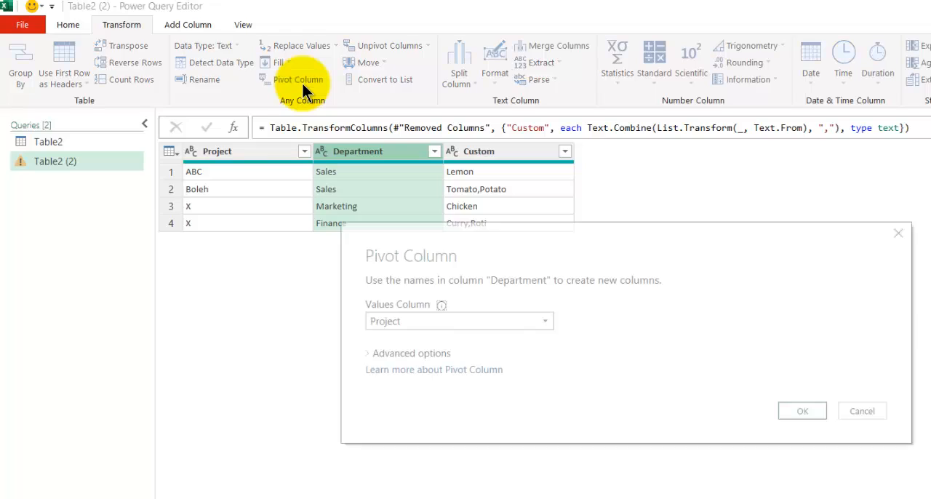
left_click(384, 319)
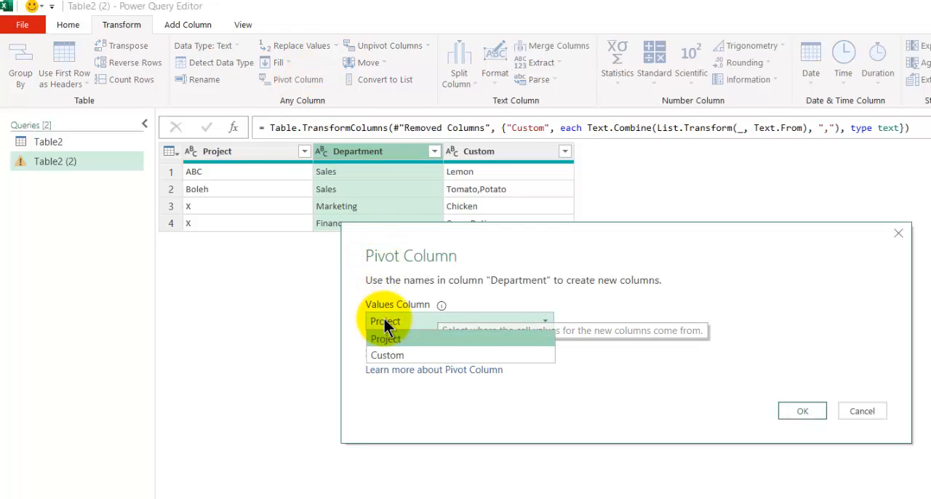
left_click(388, 354)
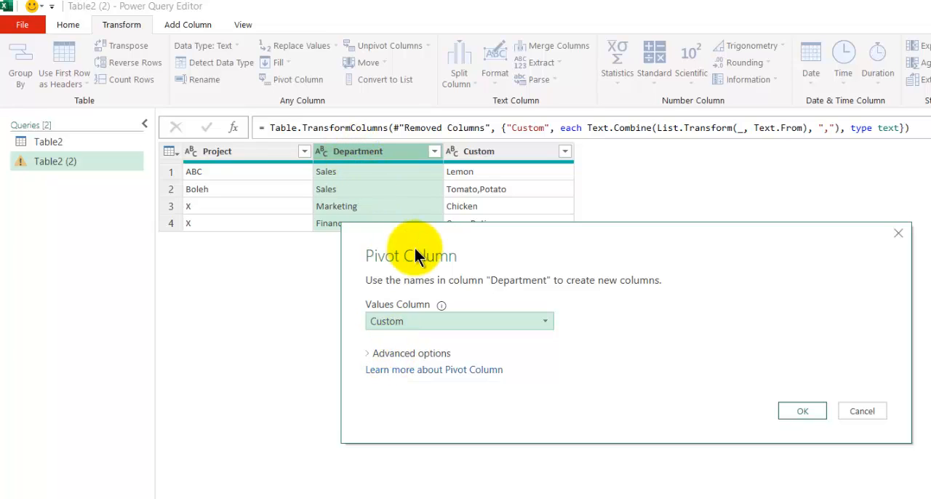
left_click_drag(415, 246, 350, 272)
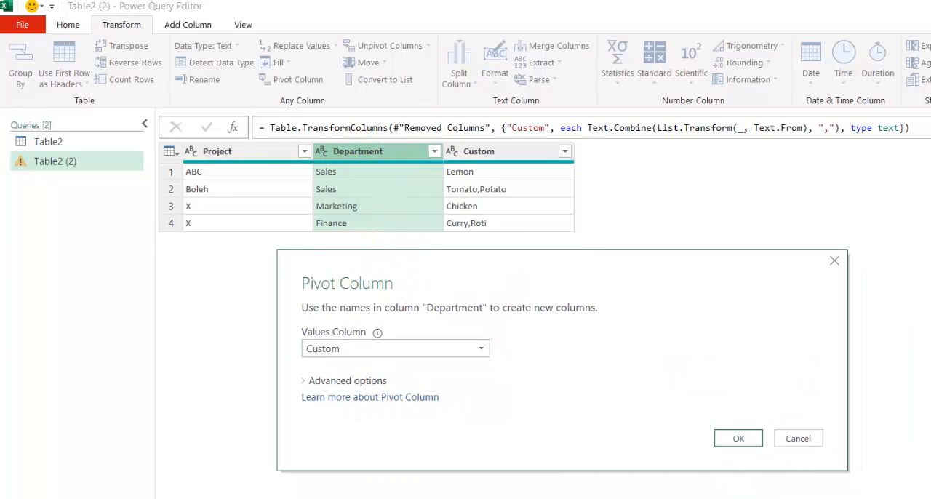
Look at the Pivot columns diagram in the PowerPoint slides, return to the Power Query Editor and apply the pivot.
key("alt+Tab")
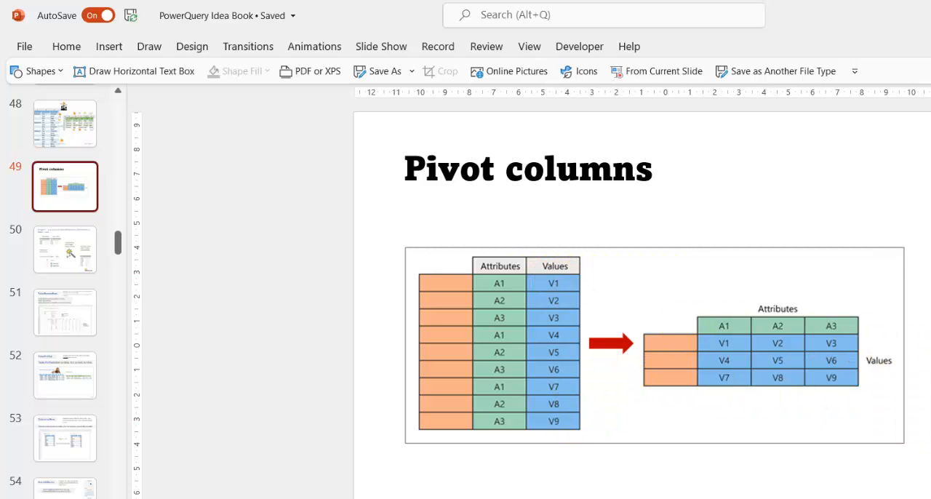
key("alt+Tab")
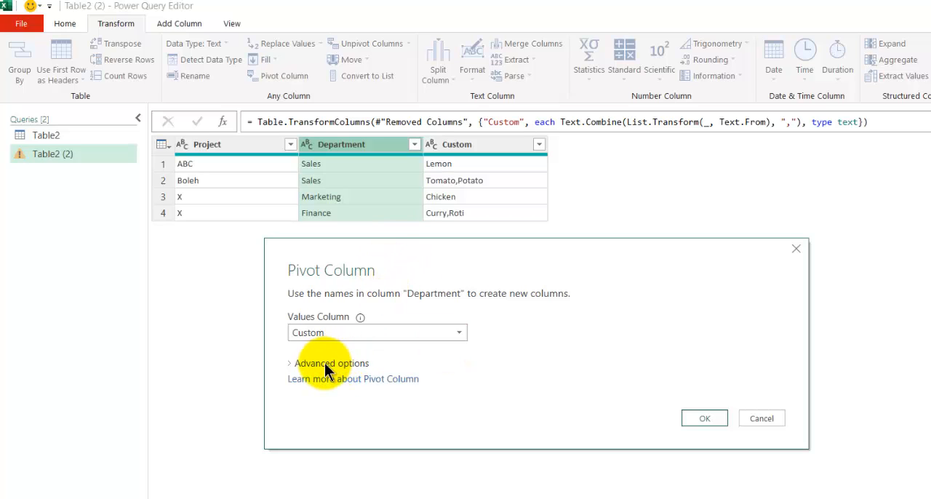
left_click(329, 363)
left_click(364, 364)
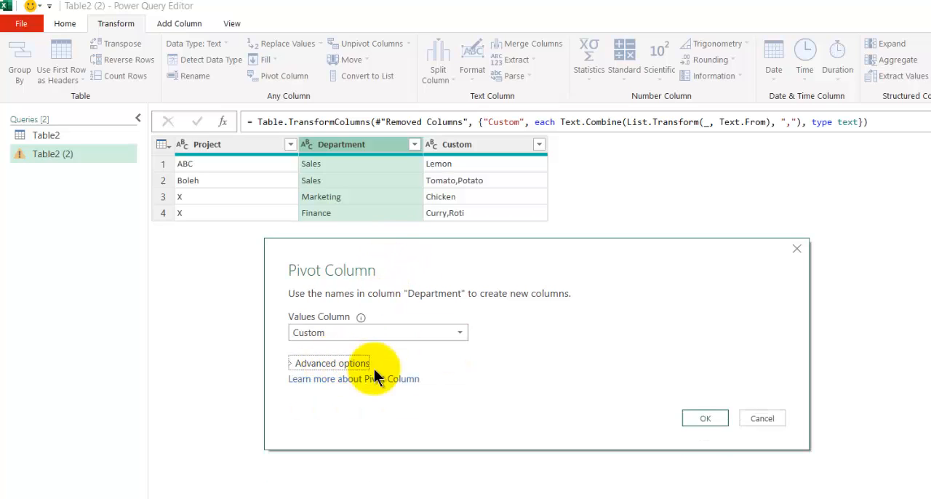
left_click(706, 420)
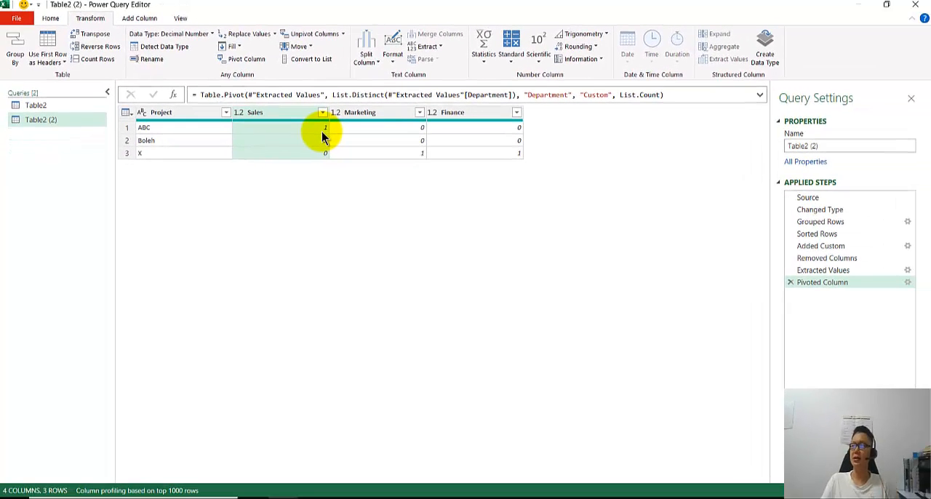
Edit the Pivoted Column step so that its aggregate value function is Don't Aggregate.
double_click(829, 284)
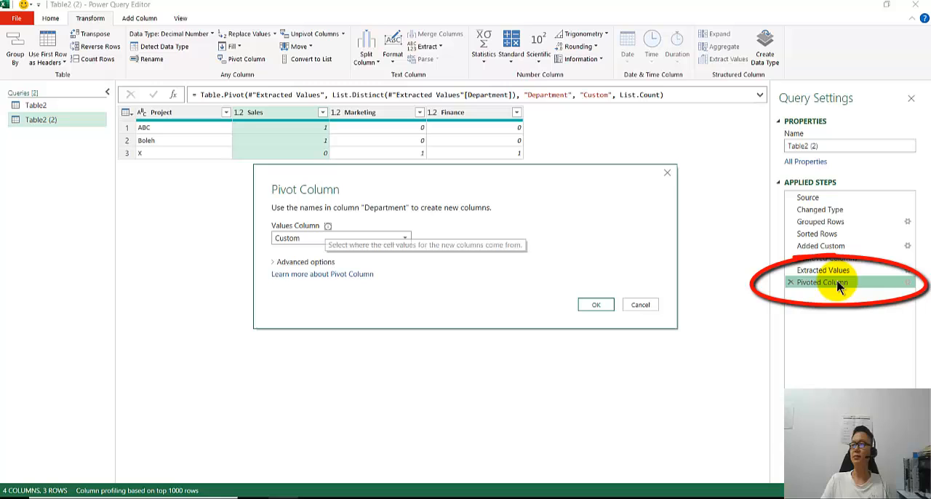
left_click(298, 263)
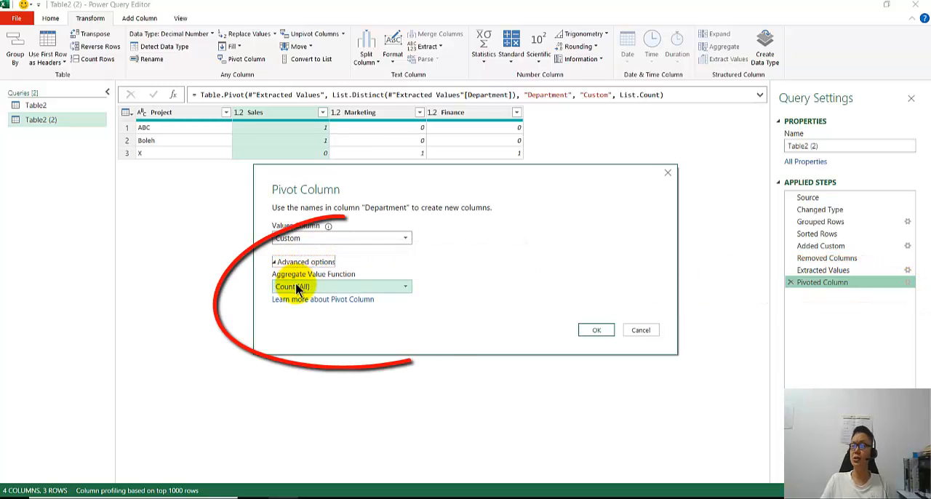
left_click(299, 287)
left_click(302, 360)
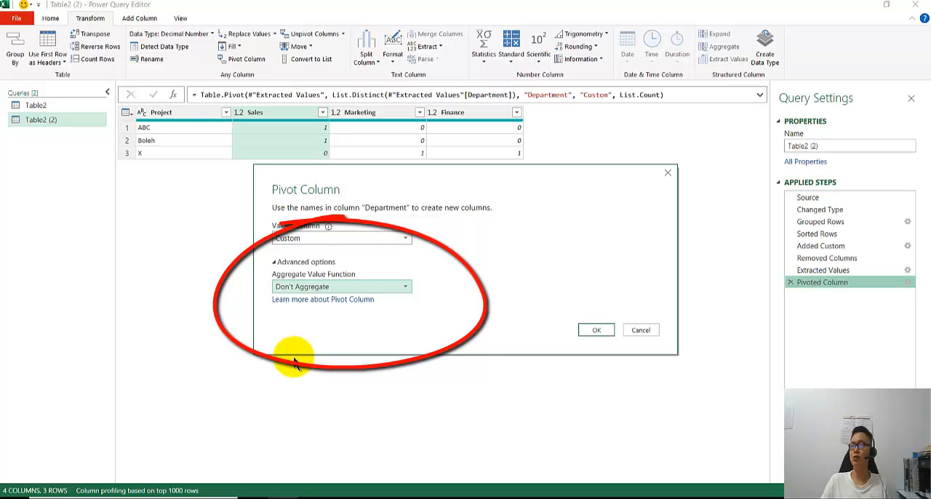
left_click(295, 287)
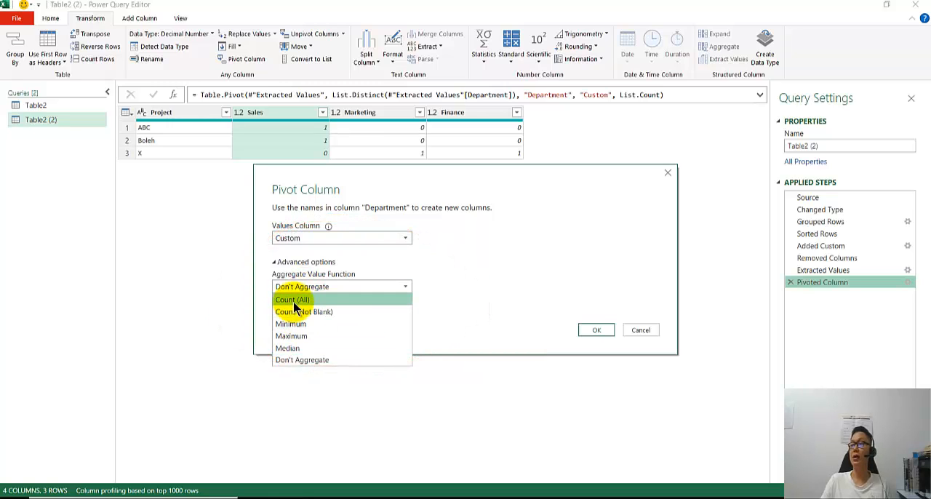
left_click(466, 299)
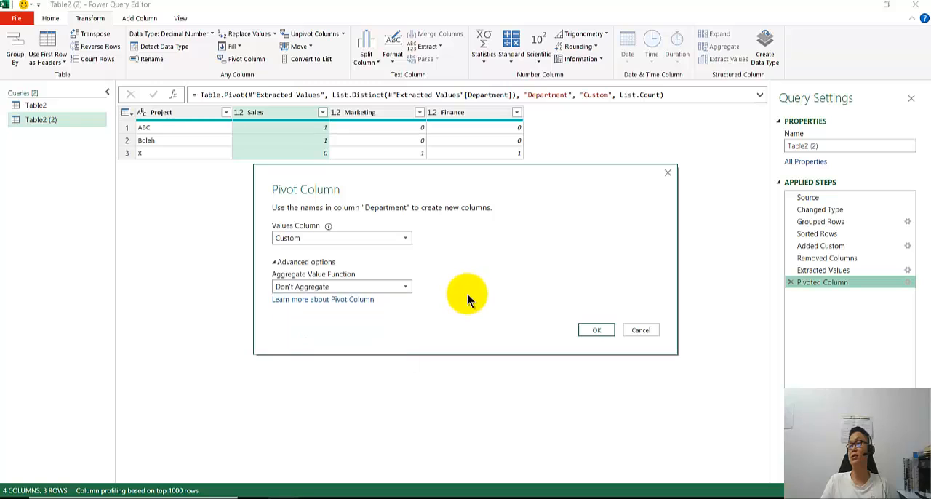
left_click(596, 330)
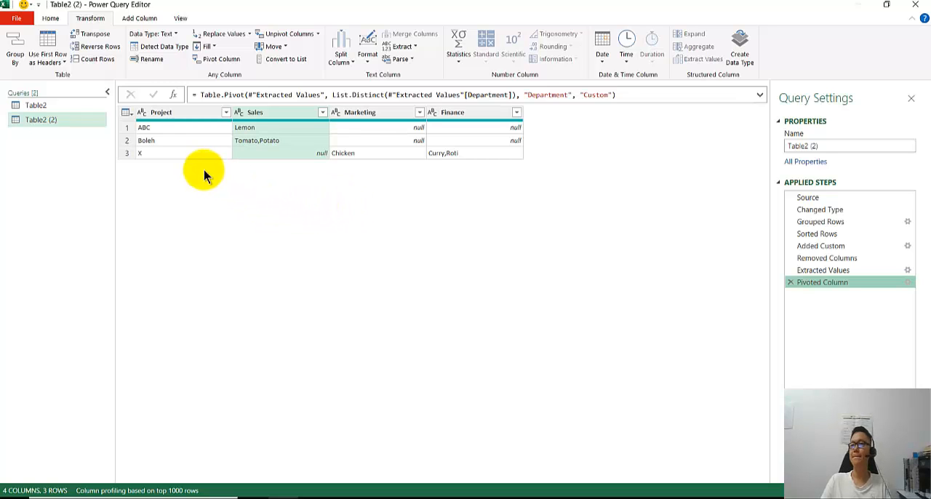
Close the Power Query Editor and select the Sales cell of project Boleh in the workbook's green result table.
left_click(51, 19)
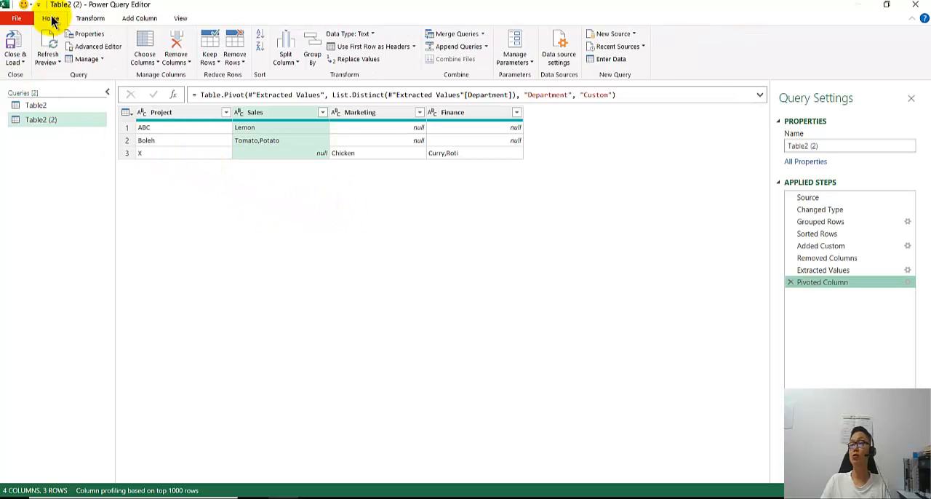
left_click(917, 6)
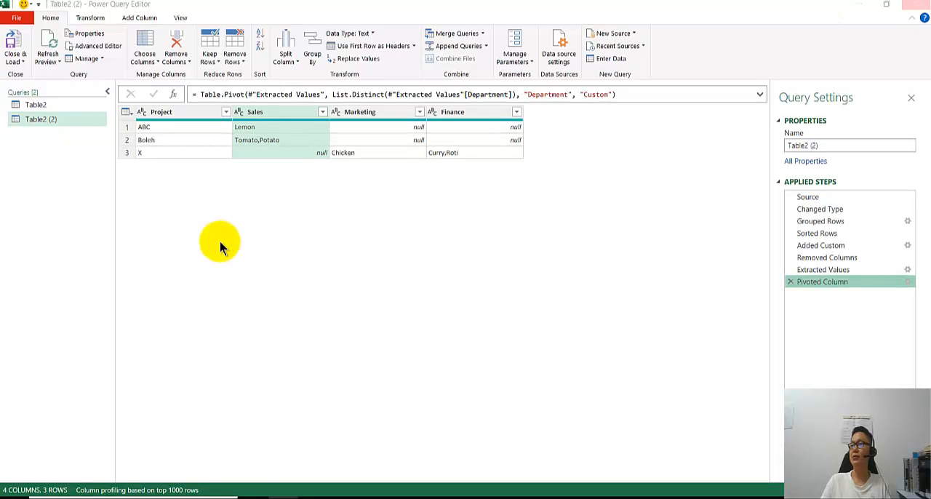
left_click(525, 270)
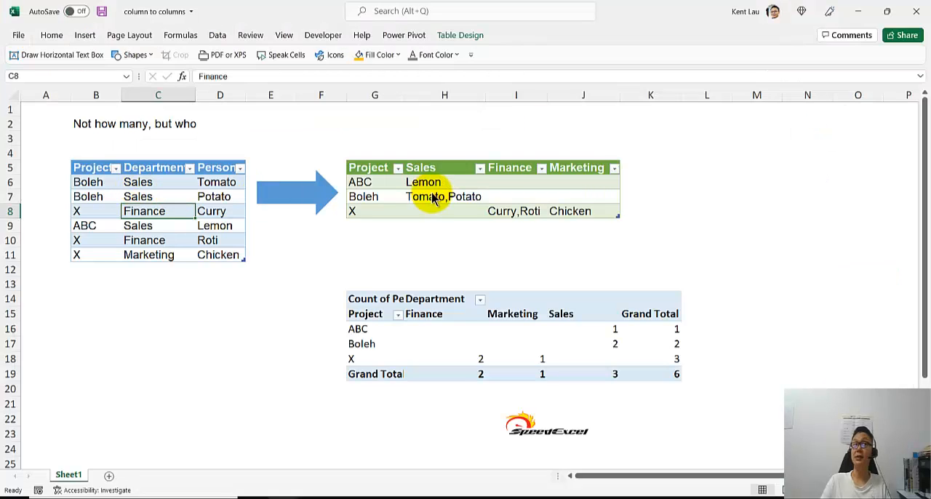
left_click(431, 193)
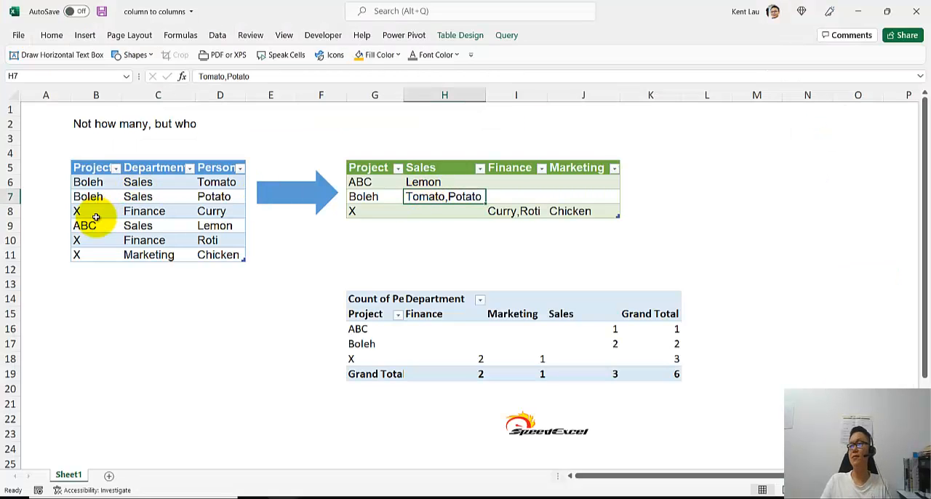
Add a row with ABC, Sales and Orange to the end of the source table and refresh the green result table.
left_click(142, 255)
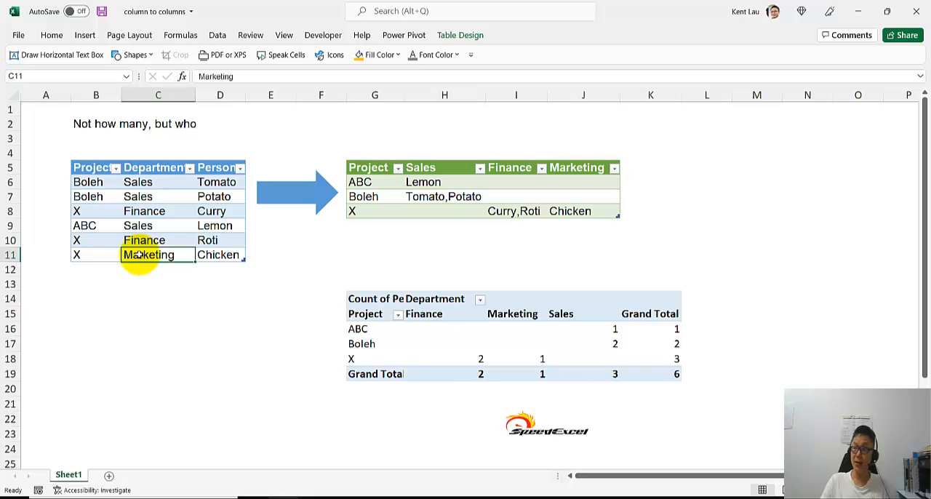
key("Tab")
key("Tab")
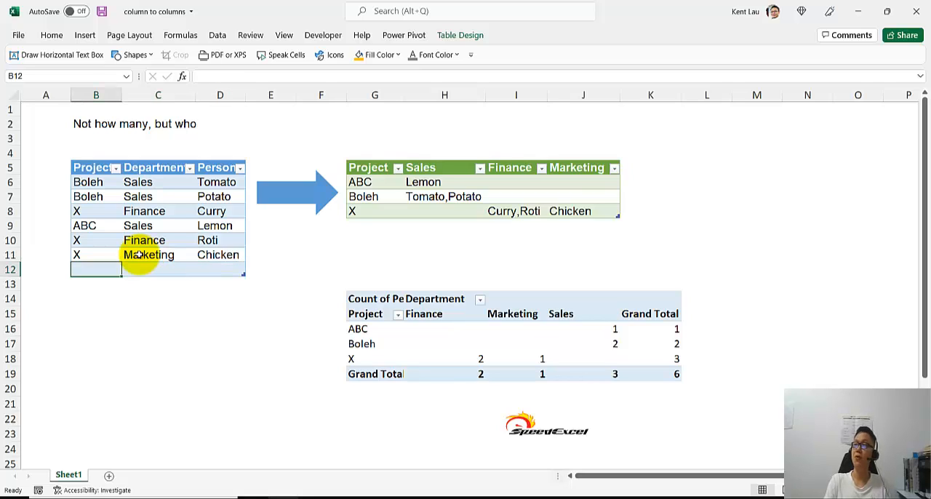
type("ABC")
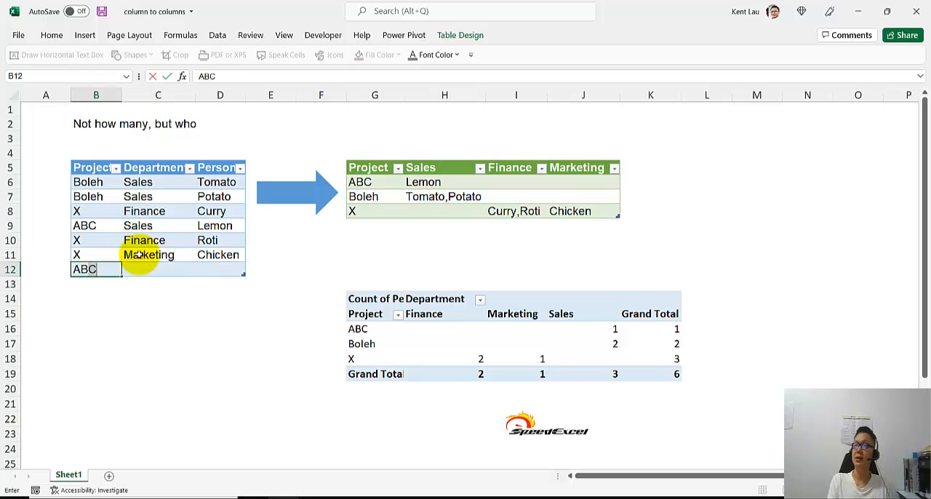
key("Tab")
type("Sales")
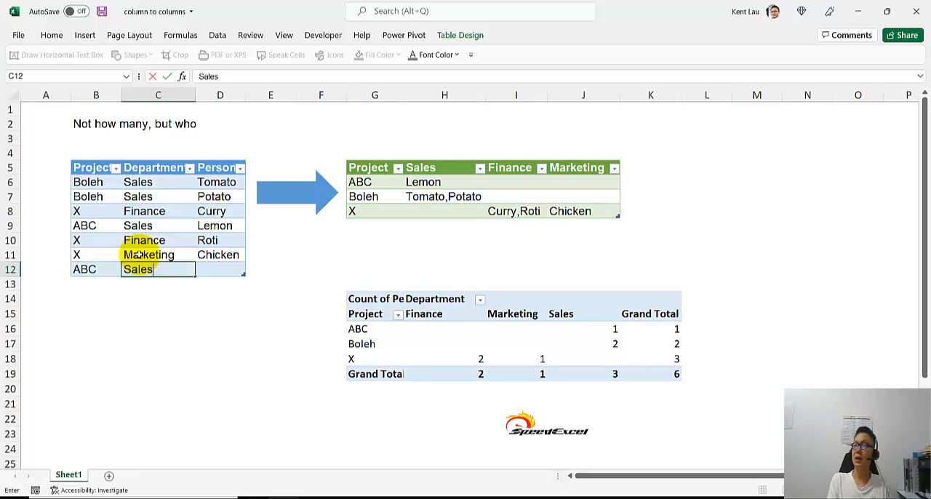
key("Tab")
type("Ch")
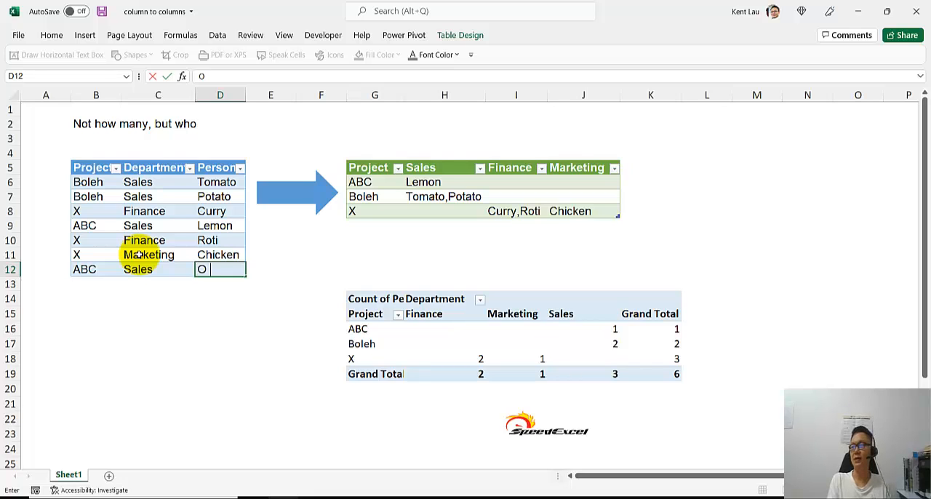
key("Return")
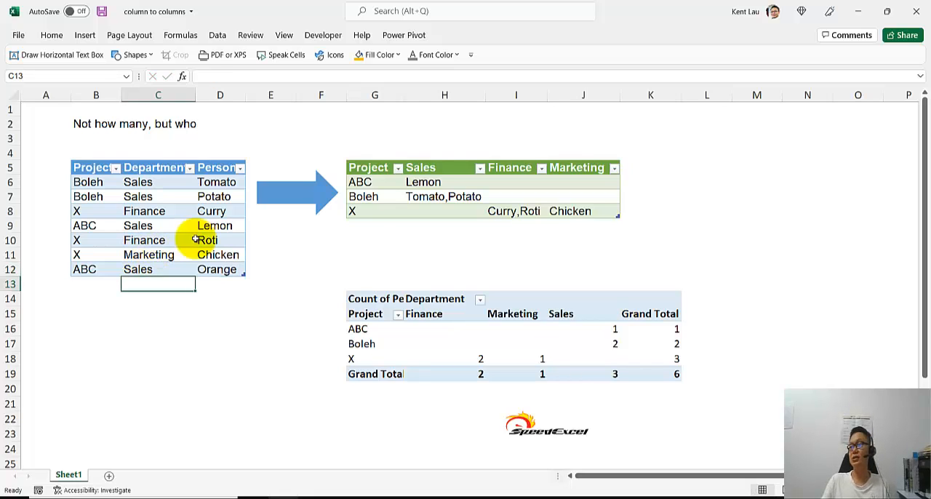
right_click(391, 199)
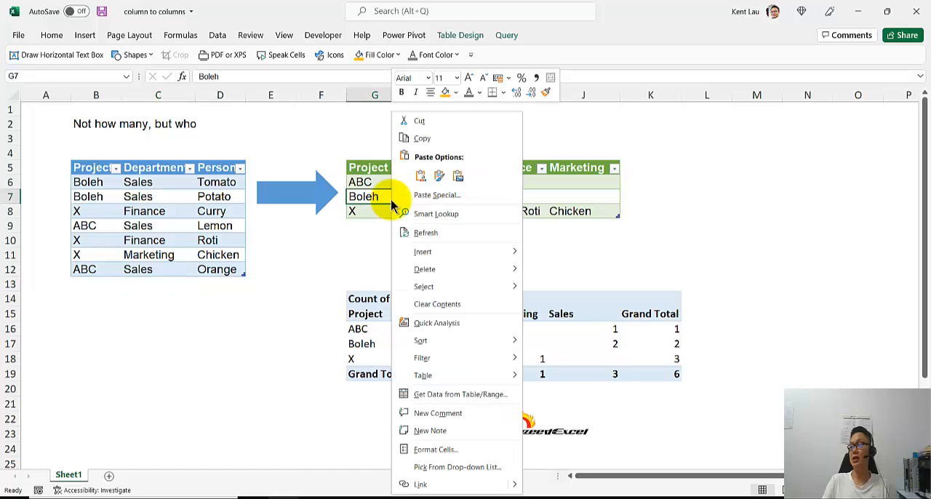
left_click(429, 232)
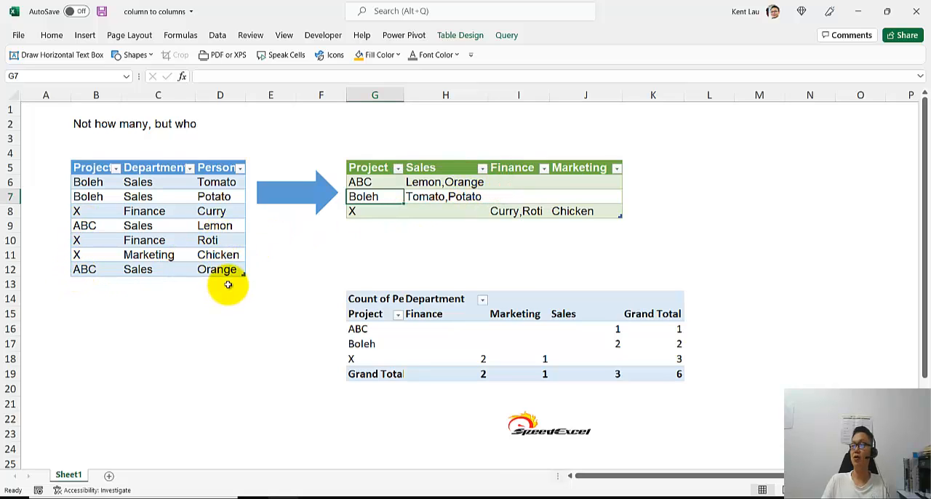
Change the department in the last source row to Finance and refresh the green result table.
left_click(147, 270)
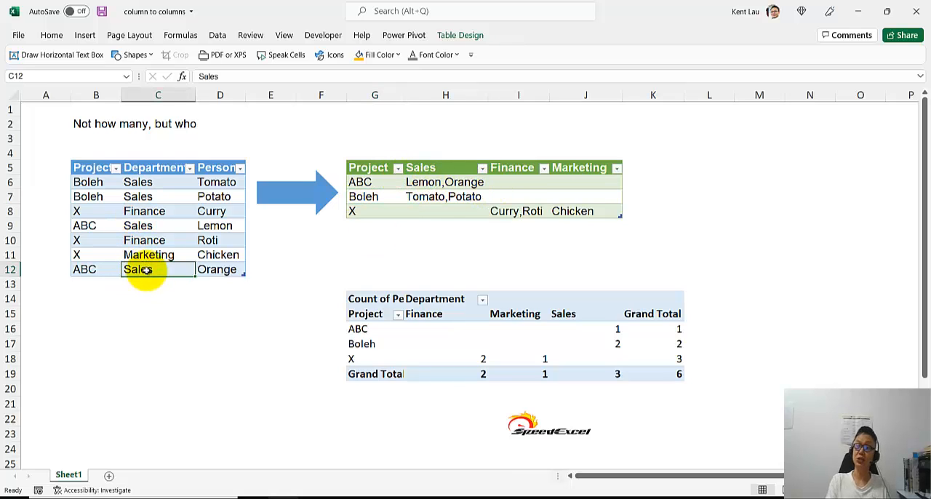
type("Finance")
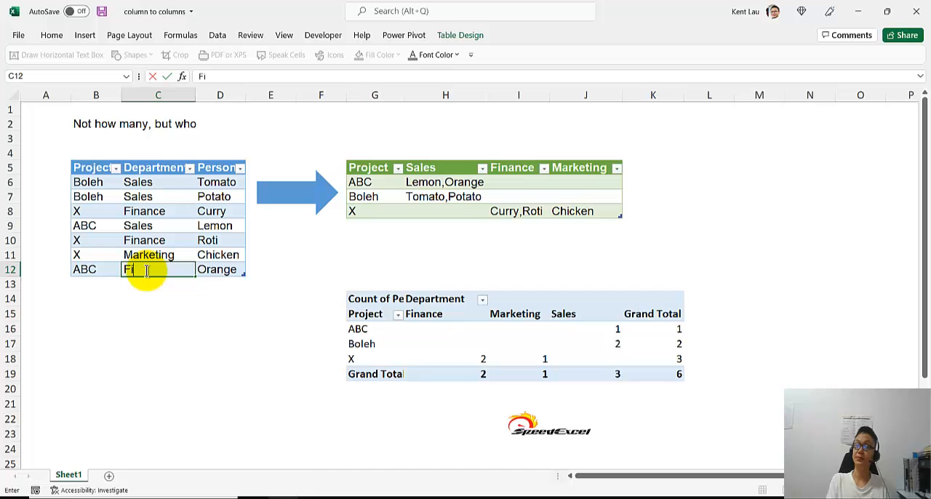
key("Return")
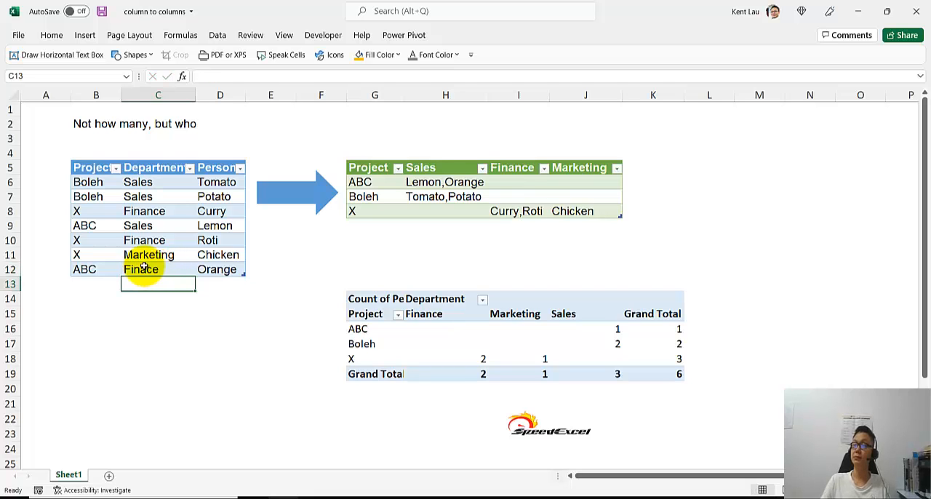
double_click(147, 270)
type("n")
left_click(177, 214)
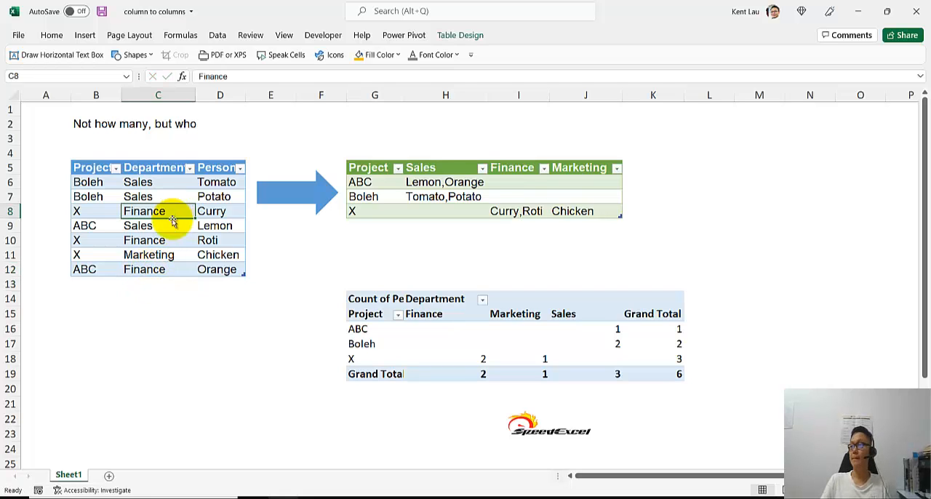
right_click(481, 182)
left_click(527, 230)
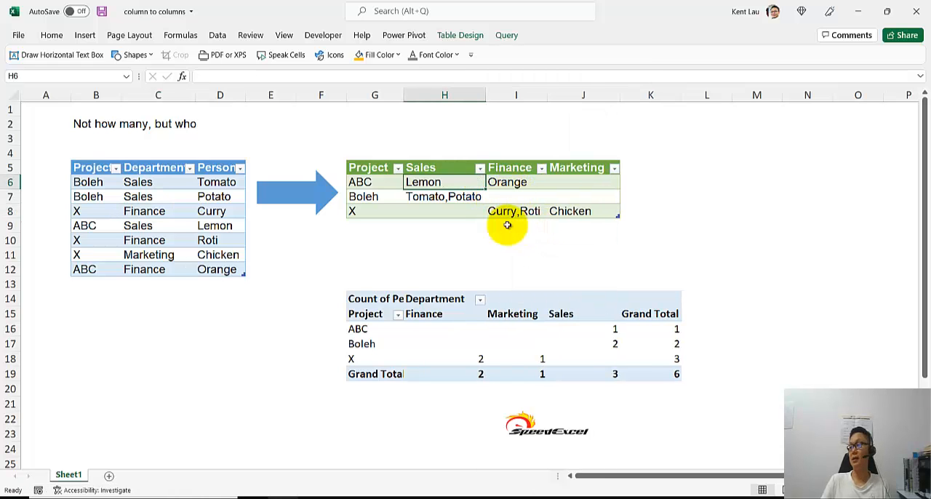
Refresh the pivot table counting persons per project and department, and select the first Sales cell of the source table.
right_click(498, 328)
left_click(532, 178)
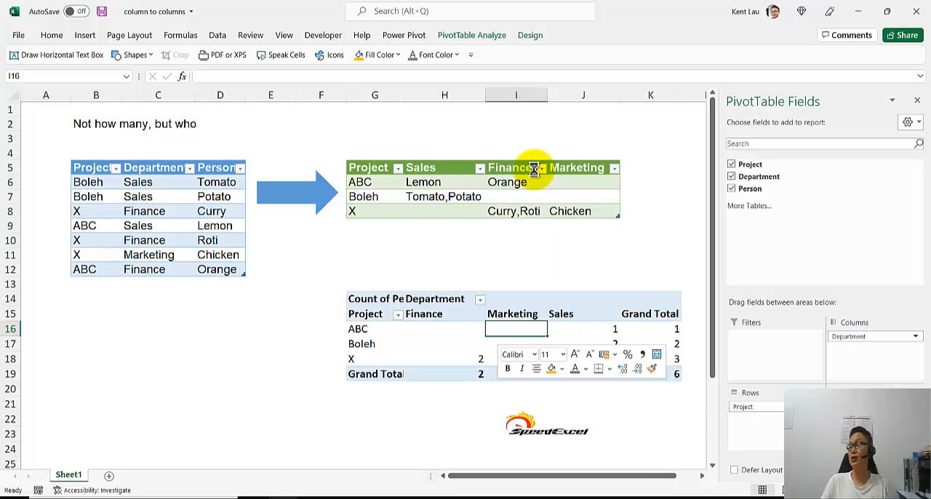
scroll(369, 351, "down", 1, "ctrl")
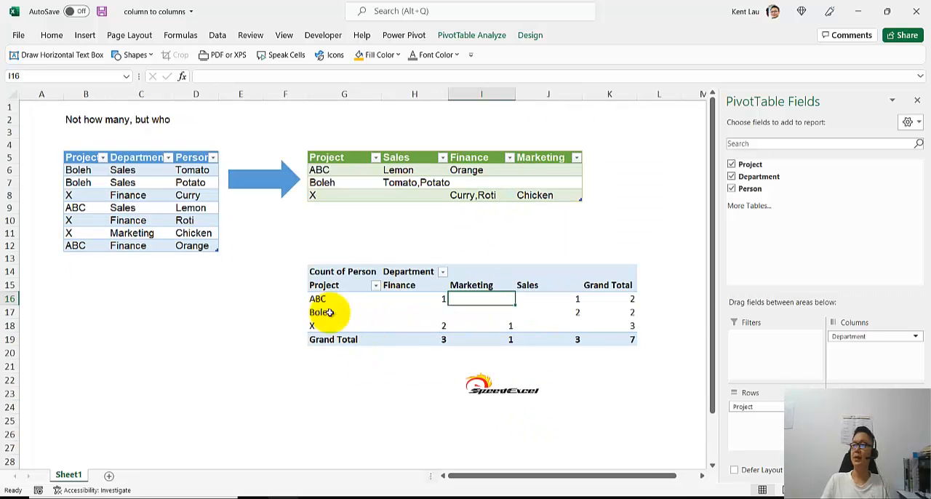
left_click(153, 174)
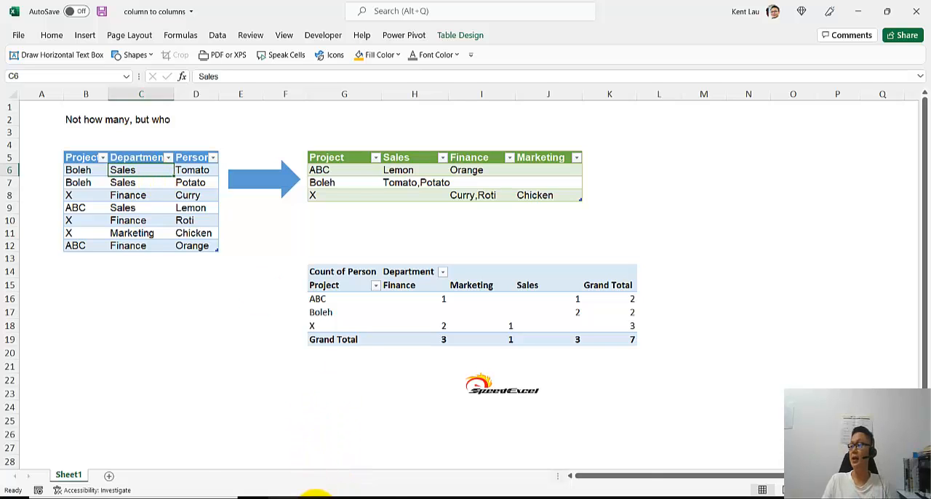
Switch to the PowerPoint deck, browse its slides in the Slide Sorter view and open slide 52 on Table.FindText.
left_click(313, 497)
left_click(570, 479)
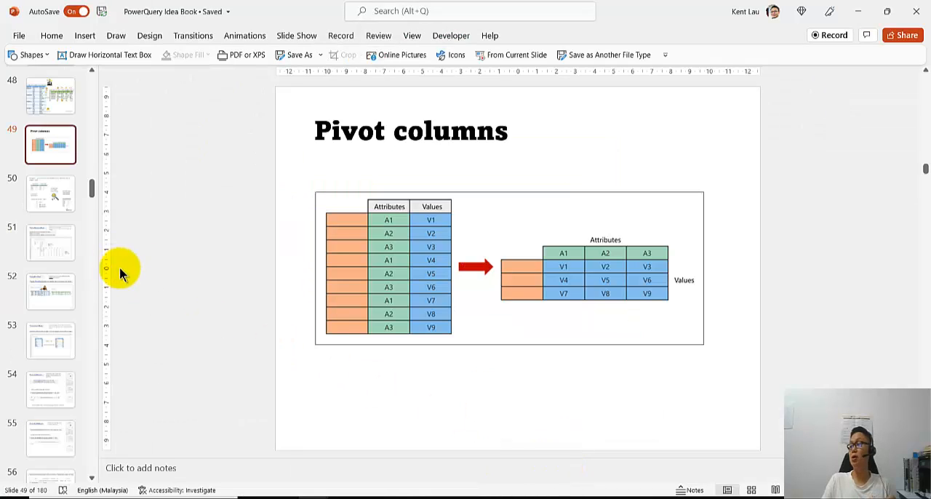
left_click(51, 106)
left_click(751, 489)
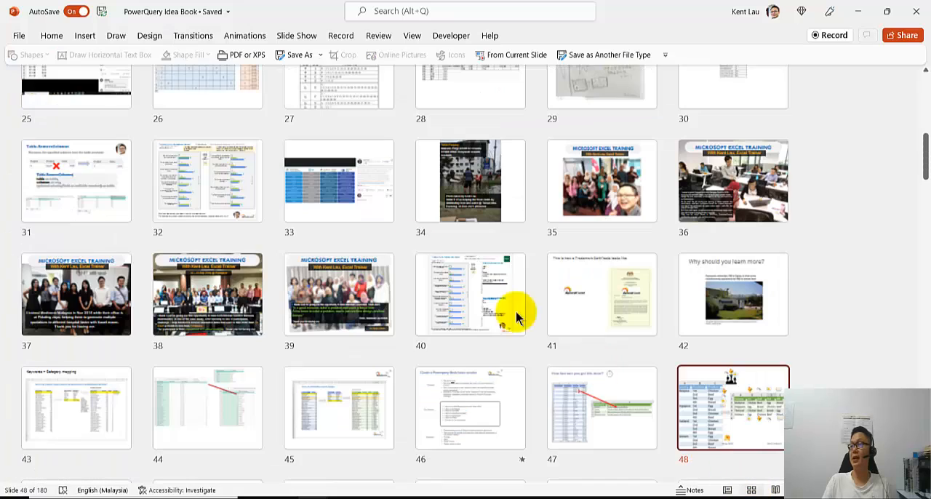
scroll(333, 200, "down", 4)
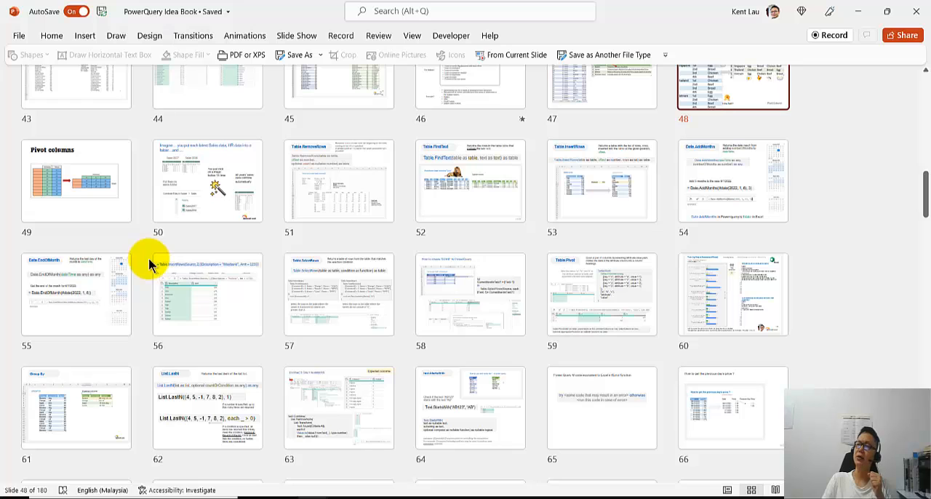
double_click(432, 208)
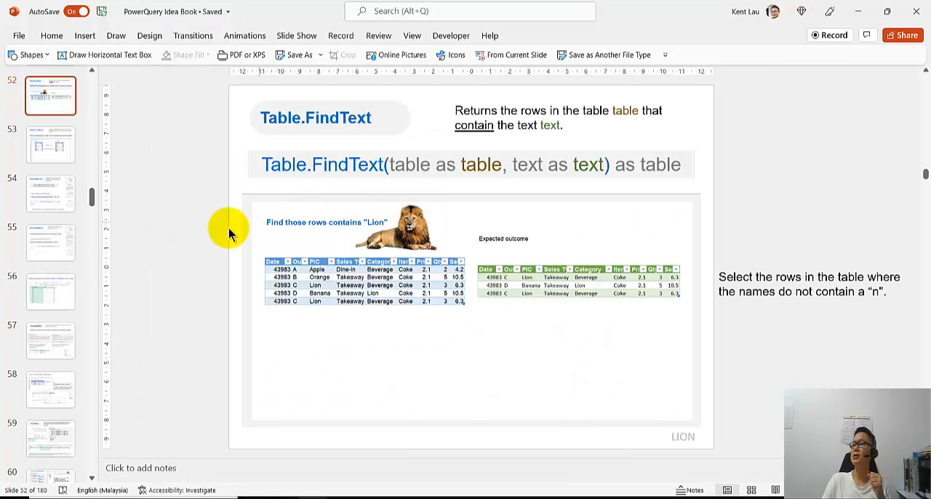
Go back through slides 51 to 49 and compare the Pivot columns diagram with slide 50 on combining sales files from a folder.
scroll(44, 182, "up", 2)
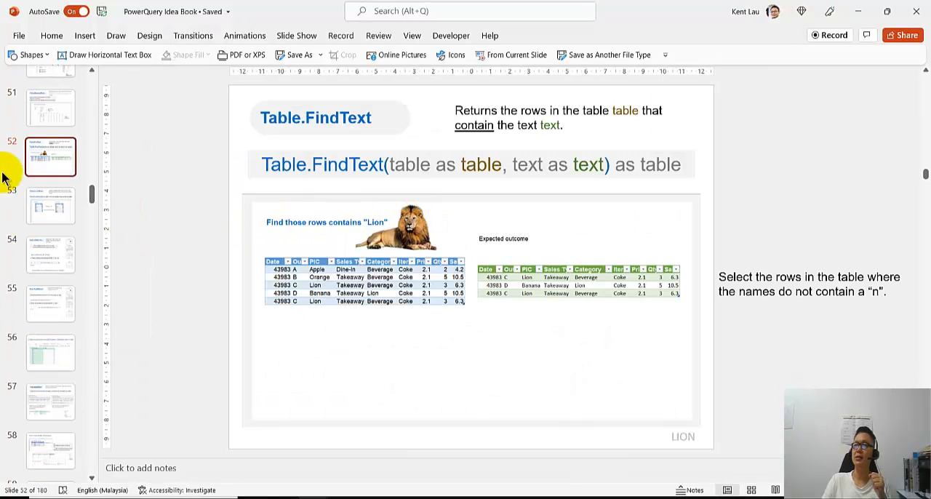
left_click(59, 114)
scroll(60, 120, "up", 2)
left_click(53, 143)
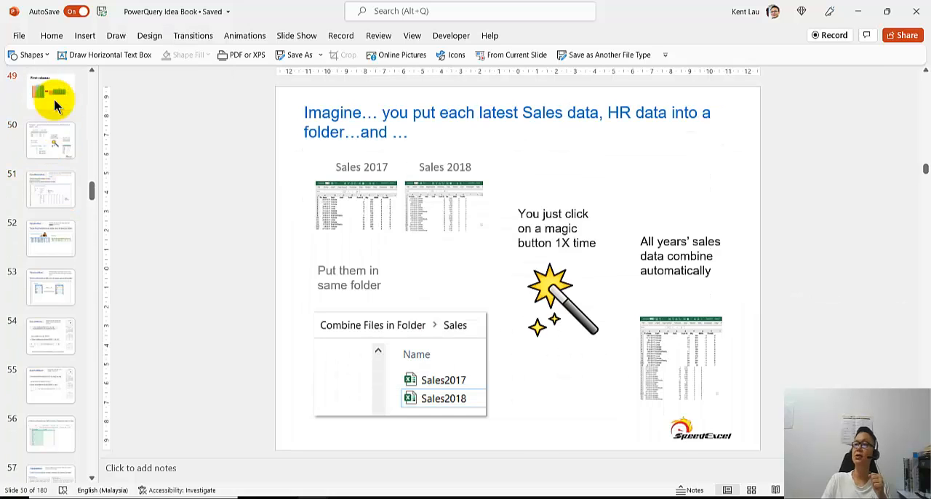
left_click(53, 99)
left_click(57, 146)
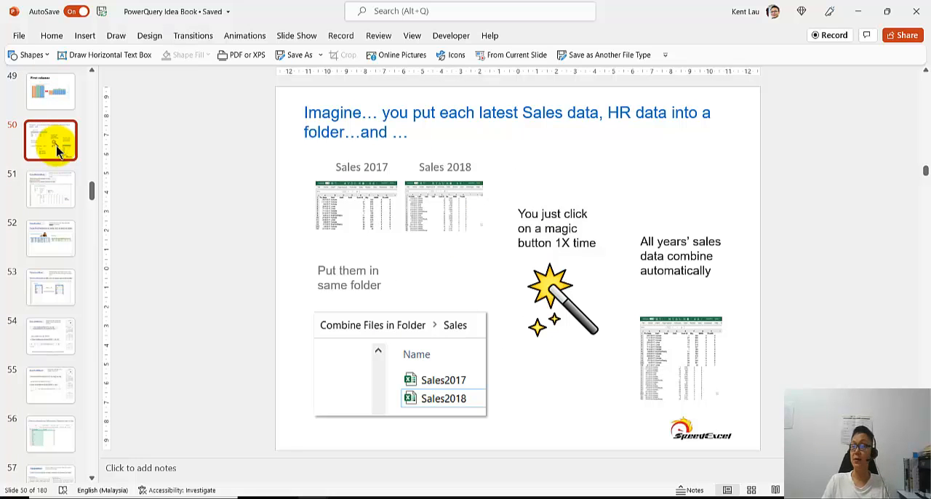
left_click(51, 90)
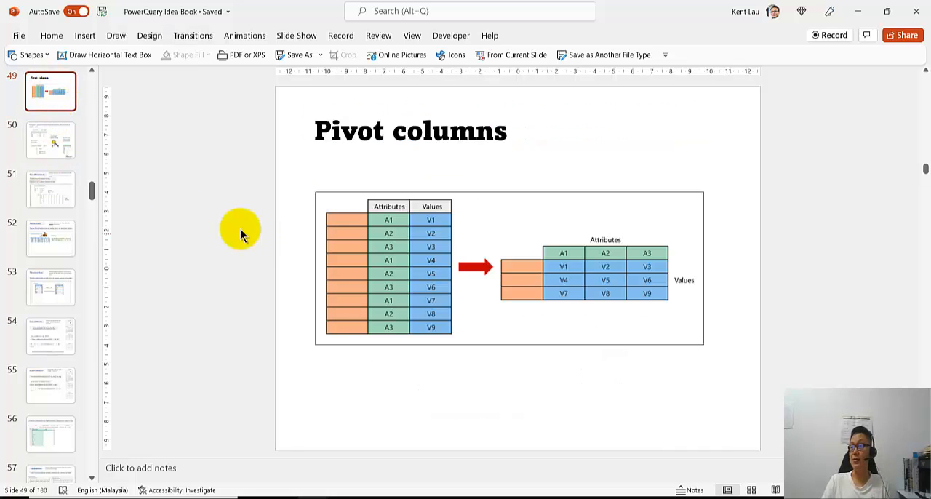
left_click(60, 150)
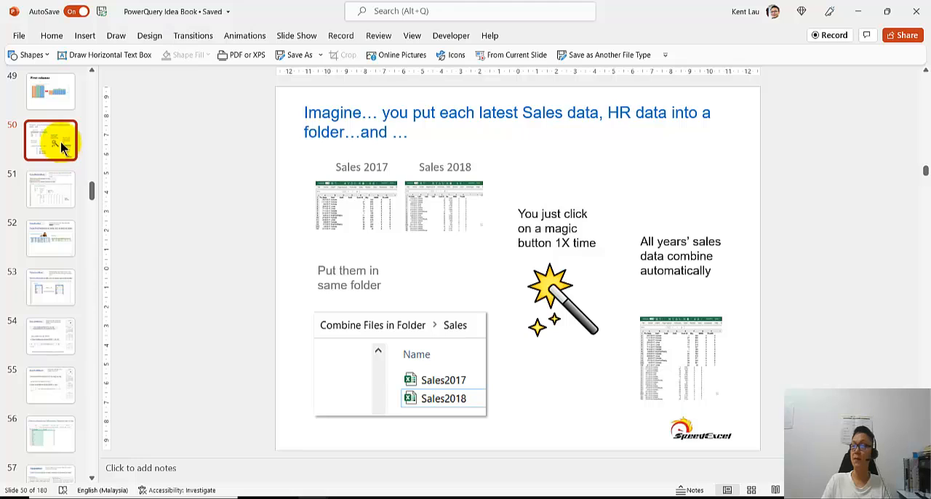
Insert a blank slide between the Pivot columns slide and the slide on combining sales files from a folder.
right_click(51, 116)
left_click(52, 117)
right_click(51, 120)
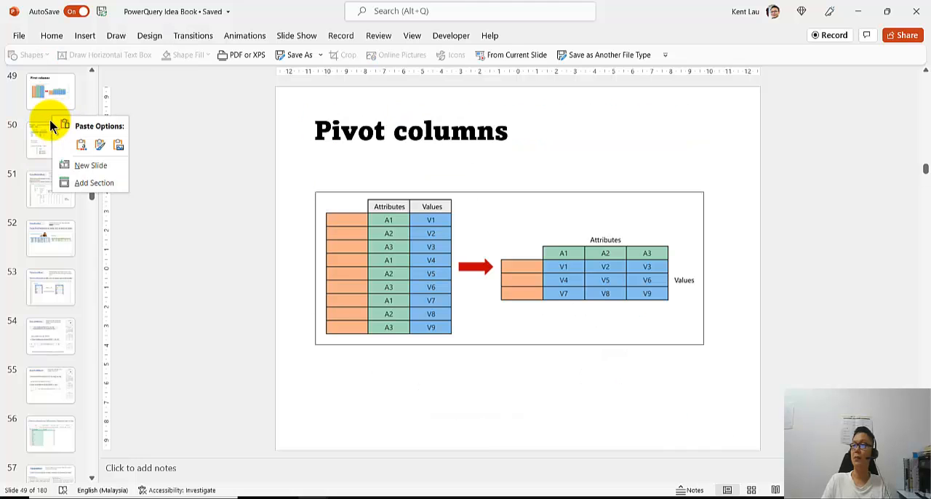
left_click(51, 119)
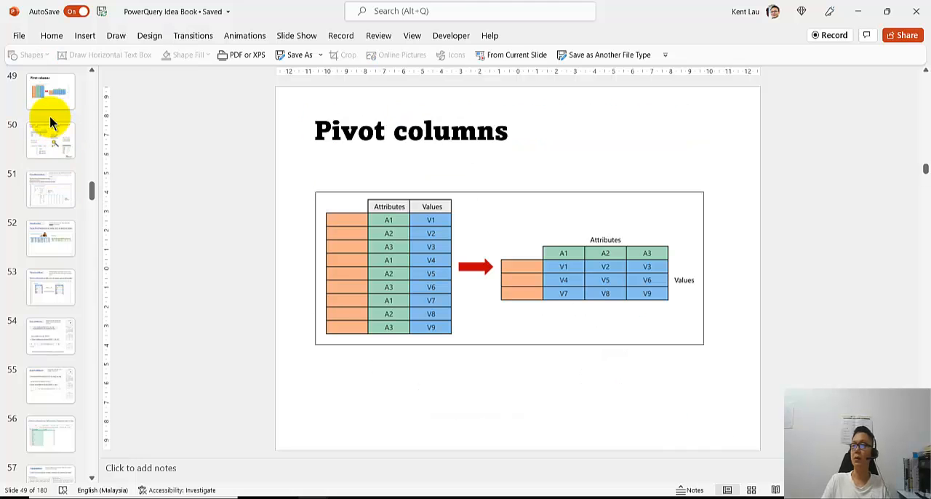
right_click(62, 121)
left_click(82, 166)
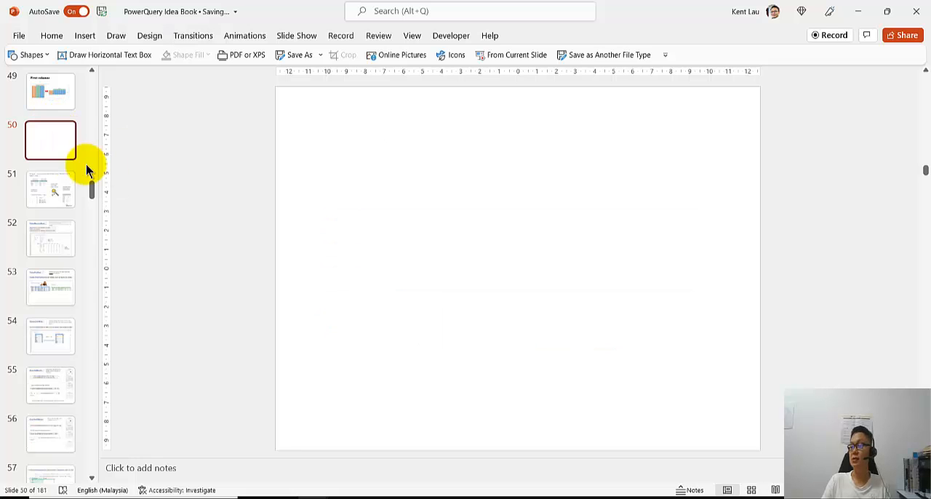
Capture the source, result and pivot tables from the column to columns workbook in Excel and paste the screenshot onto blank slide 50 in PowerPoint.
mouse_move(284, 498)
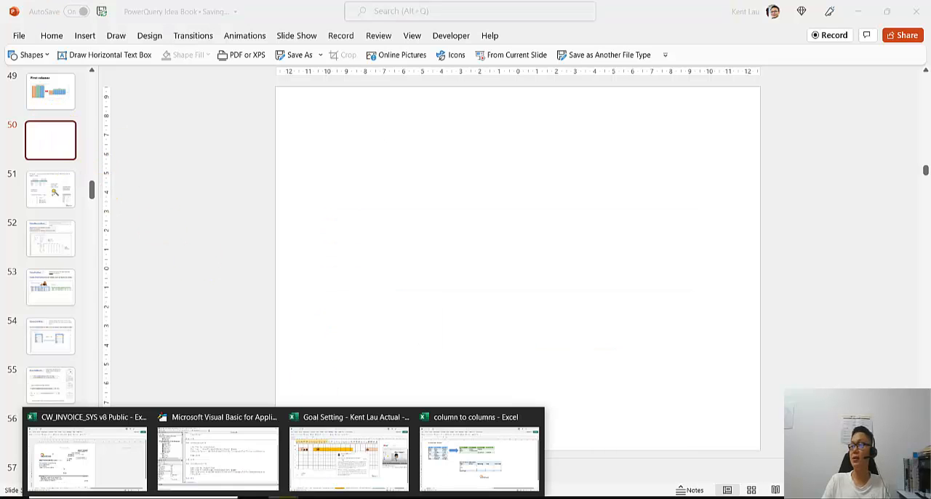
left_click(453, 452)
left_click(191, 329)
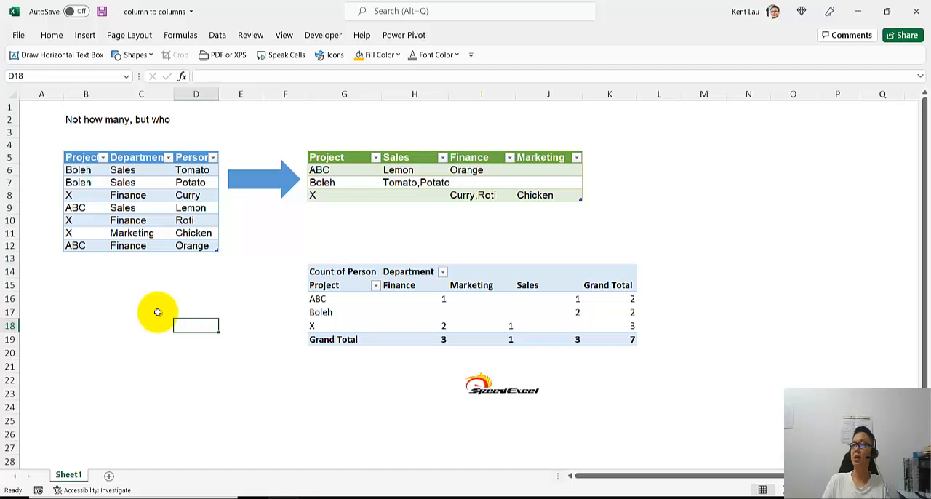
scroll(156, 324, "up", 1, "ctrl")
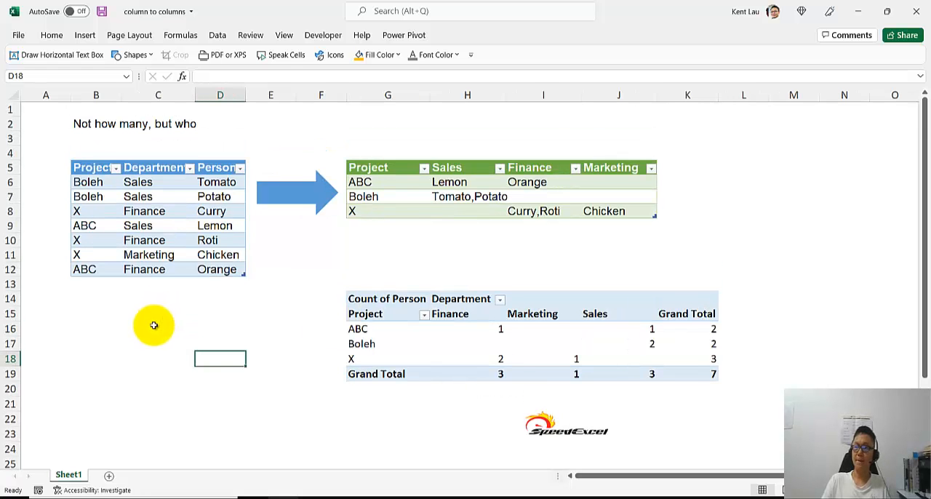
key("super+shift+s")
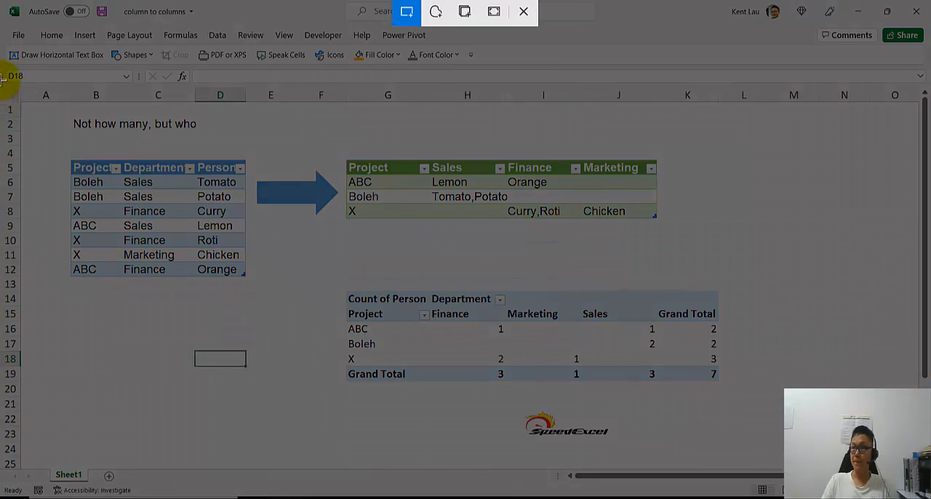
left_click_drag(2, 79, 728, 451)
mouse_move(312, 492)
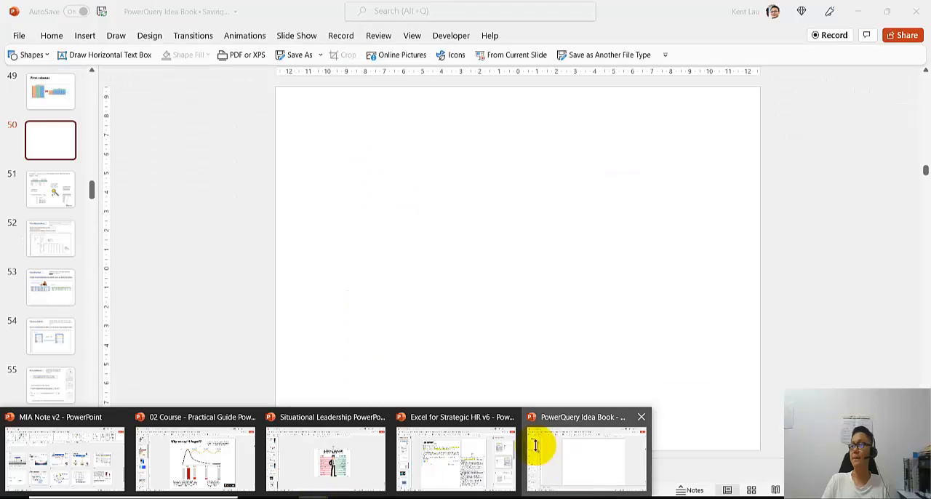
left_click(538, 444)
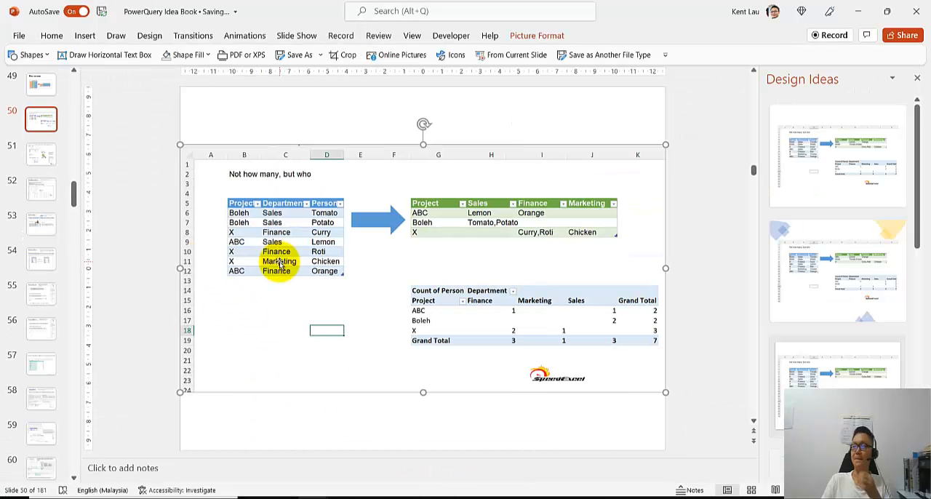
Add a text box reading "Pivot Column" above the pasted screenshot on slide 50.
left_click(139, 64)
left_click(217, 112)
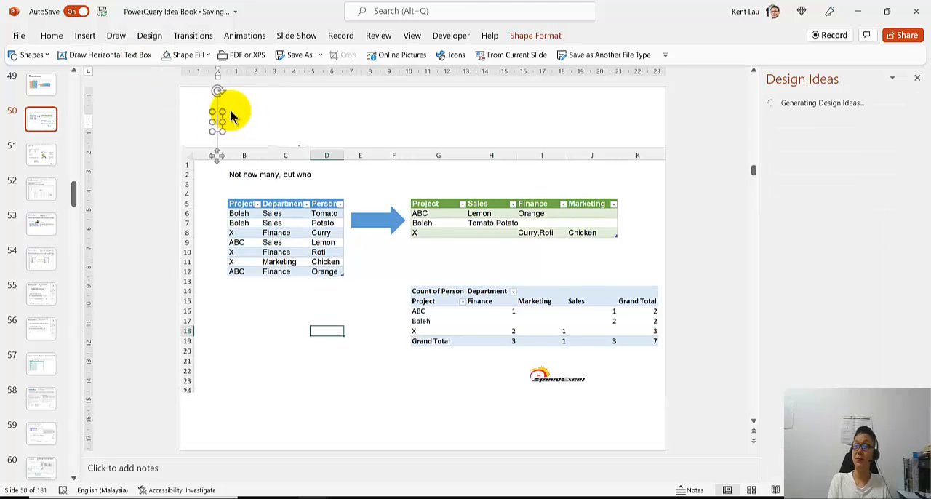
type("Pivot C")
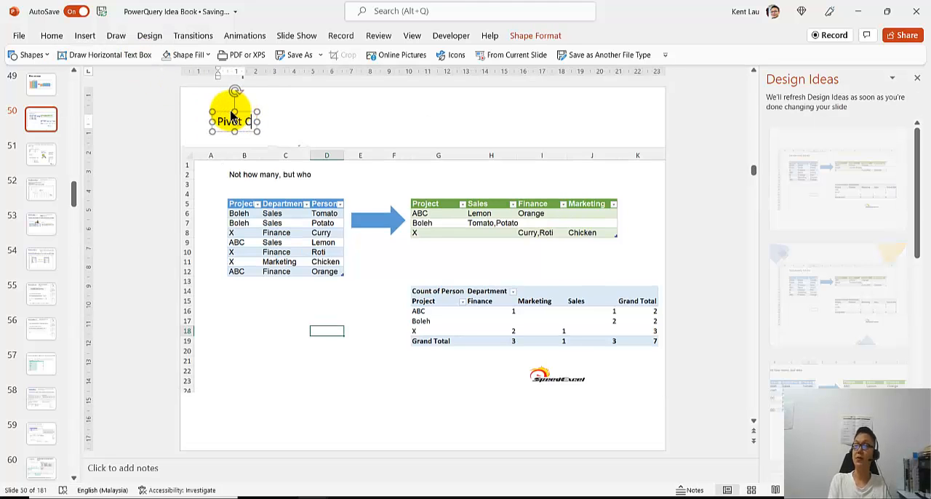
type("olumn")
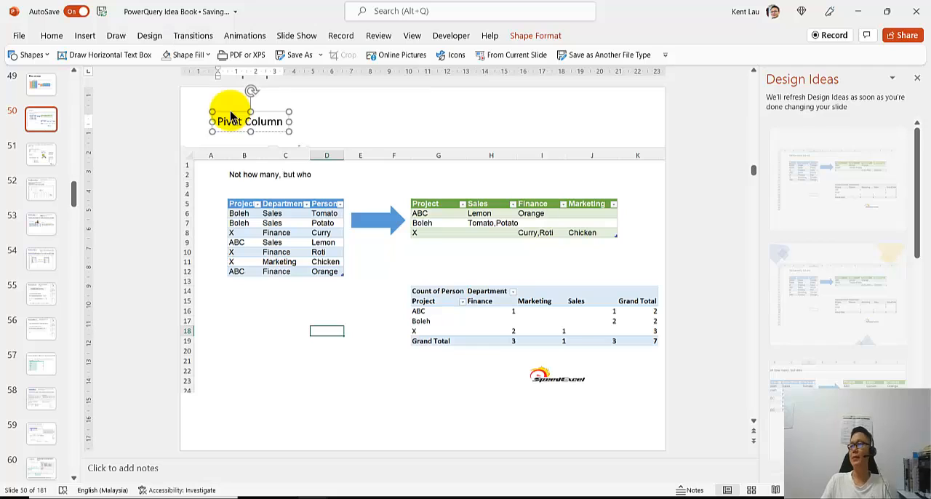
left_click(259, 217)
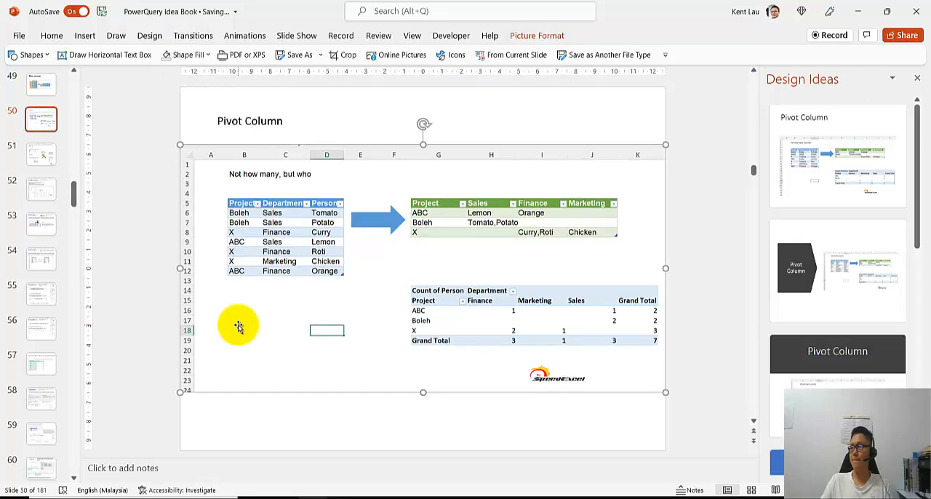
left_click(276, 437)
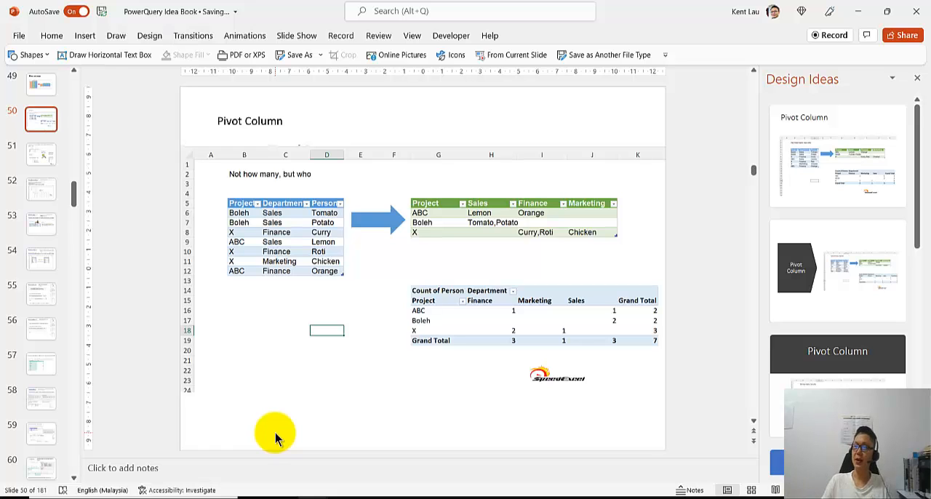
Duplicate the Pivot Column text box beside the original, replace the copy's text with "Don't aggregate" and start a second line.
left_click(279, 128)
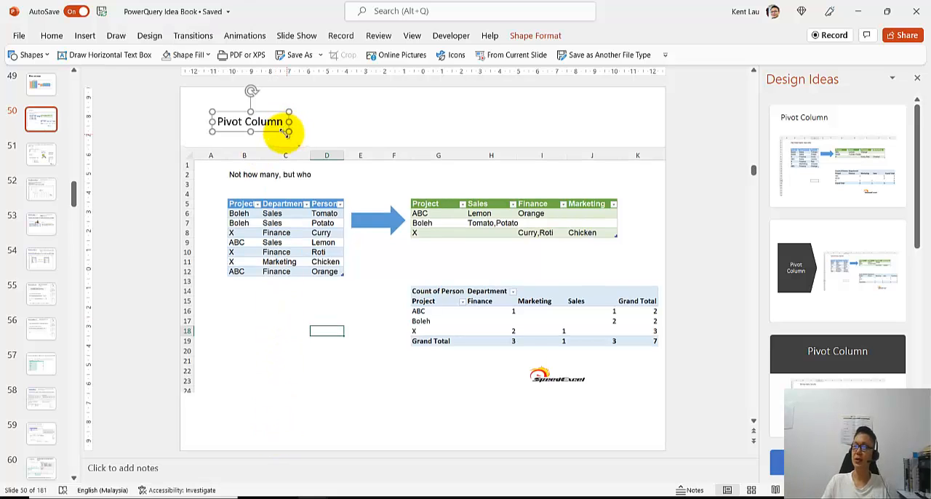
left_click_drag(276, 132, 386, 141)
double_click(364, 129)
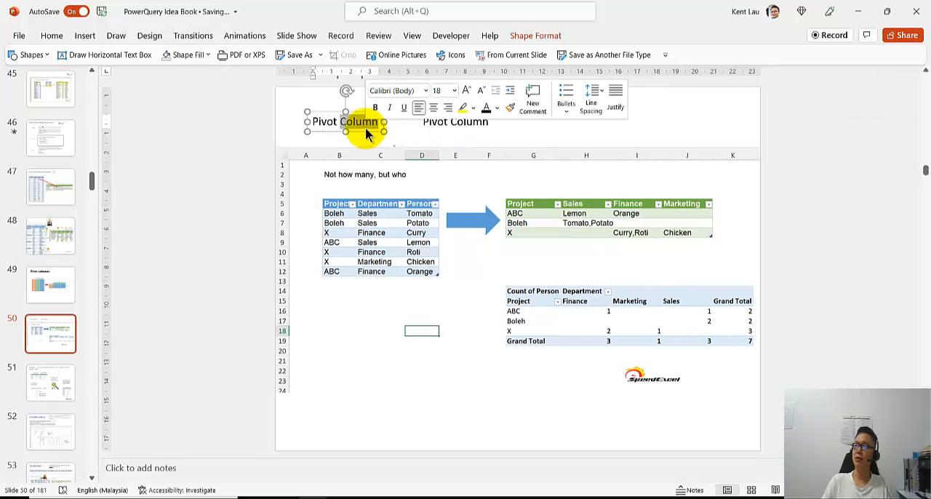
left_click(437, 125)
key("ctrl+a")
type("D")
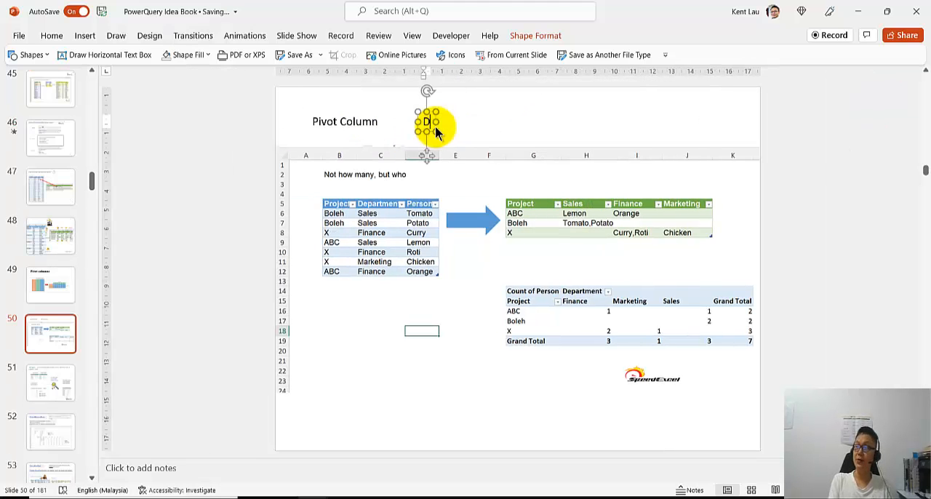
type("on't agree")
key("BackSpace")
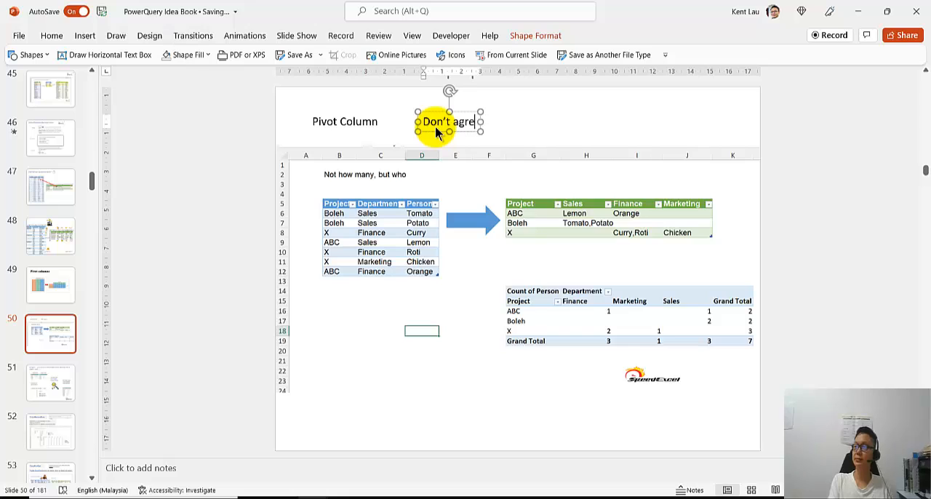
type("gate")
key("Return")
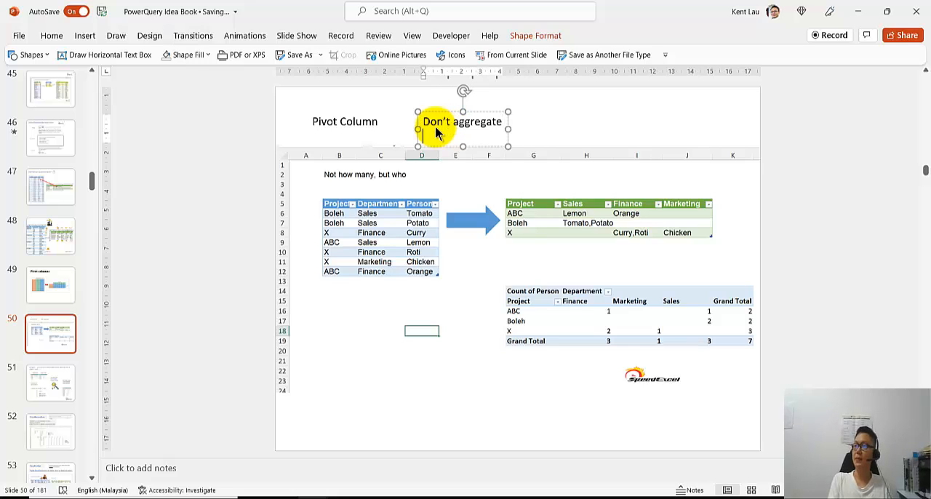